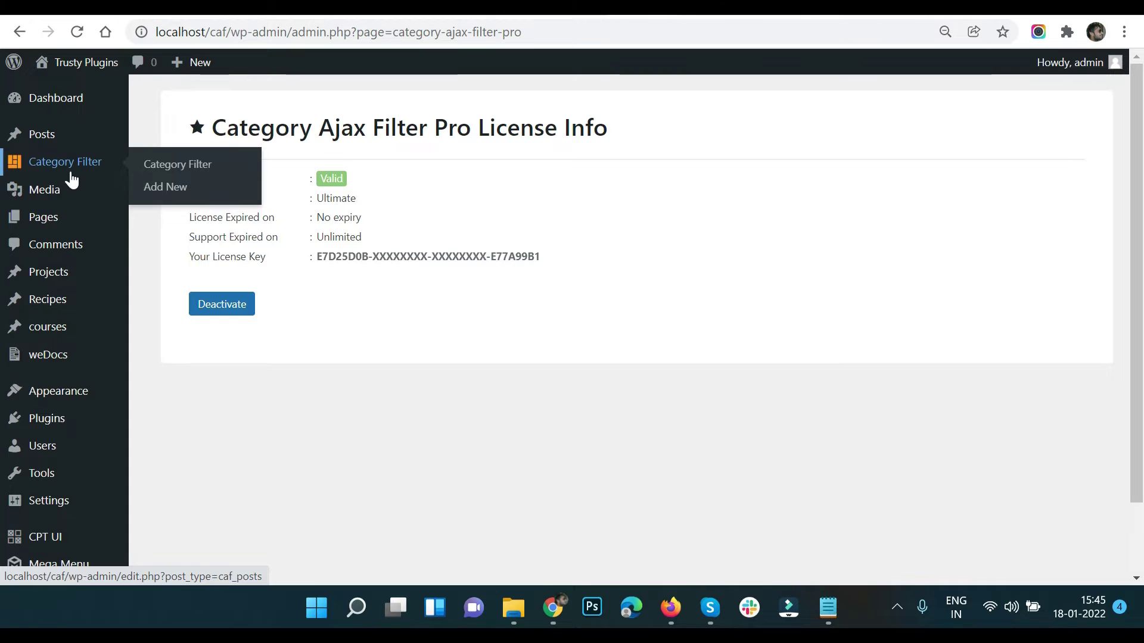
- Add a new category filter titled 'Multiple Taxo Filter' and publish it
{"action": "left_click", "coordinate": [162, 190]}
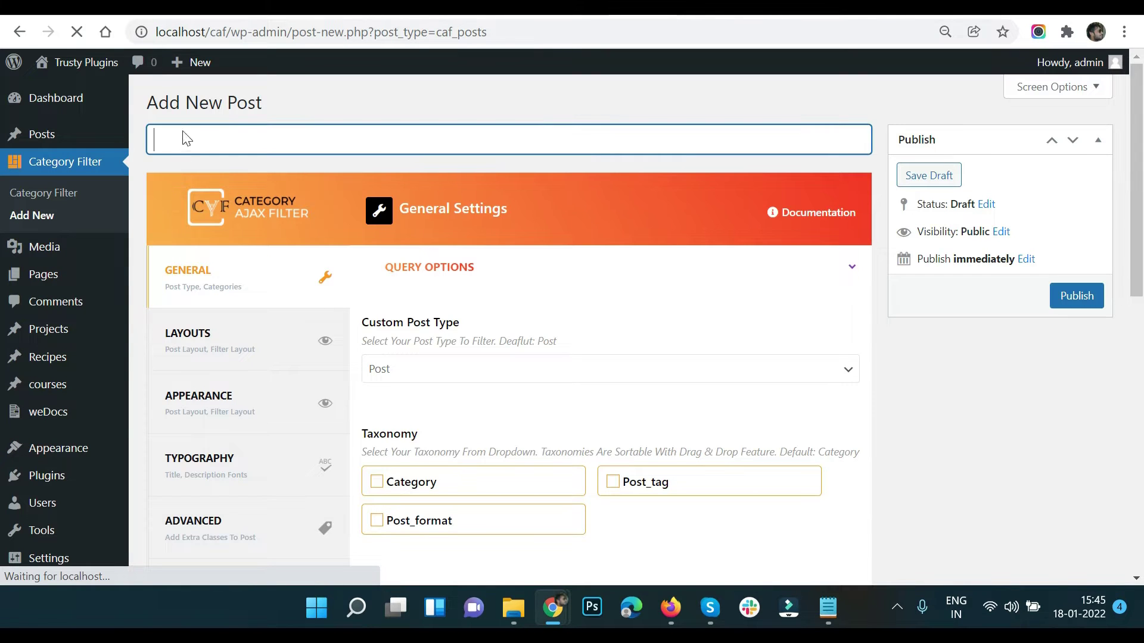
{"action": "type", "text": "Multiple Ta"}
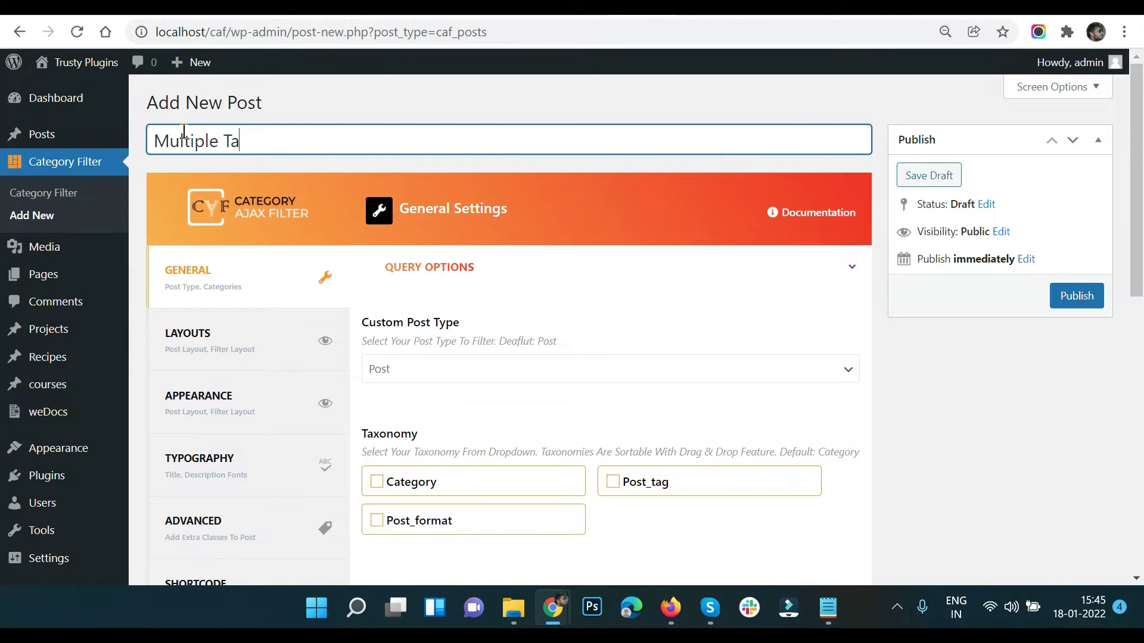
{"action": "type", "text": "xo Filter"}
{"action": "left_click", "coordinate": [1073, 296]}
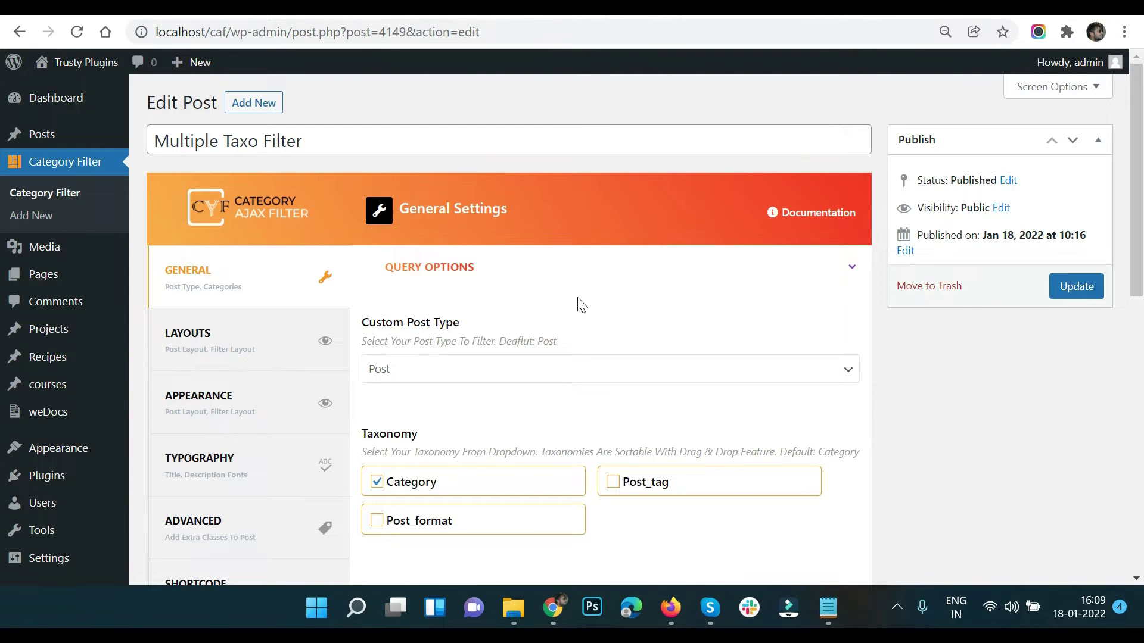
- Set Custom Post Type to Recipe and check the Ingredients and Total_time taxonomies
{"action": "left_click", "coordinate": [398, 375]}
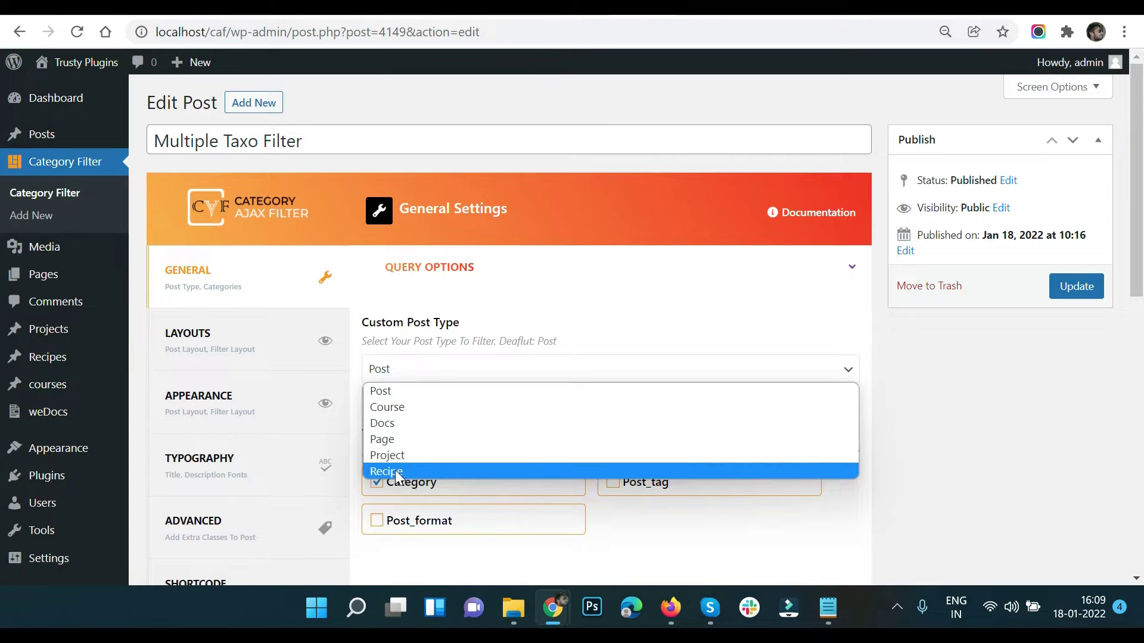
{"action": "left_click", "coordinate": [398, 472]}
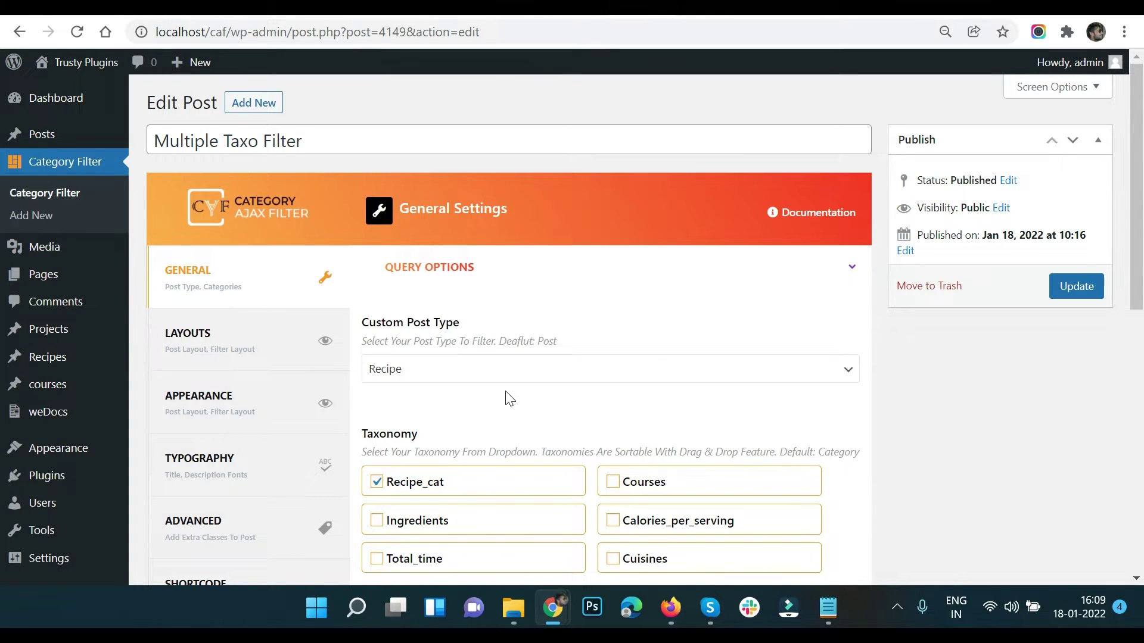
{"action": "scroll", "coordinate": [509, 398], "scroll_direction": "down", "scroll_amount": 2}
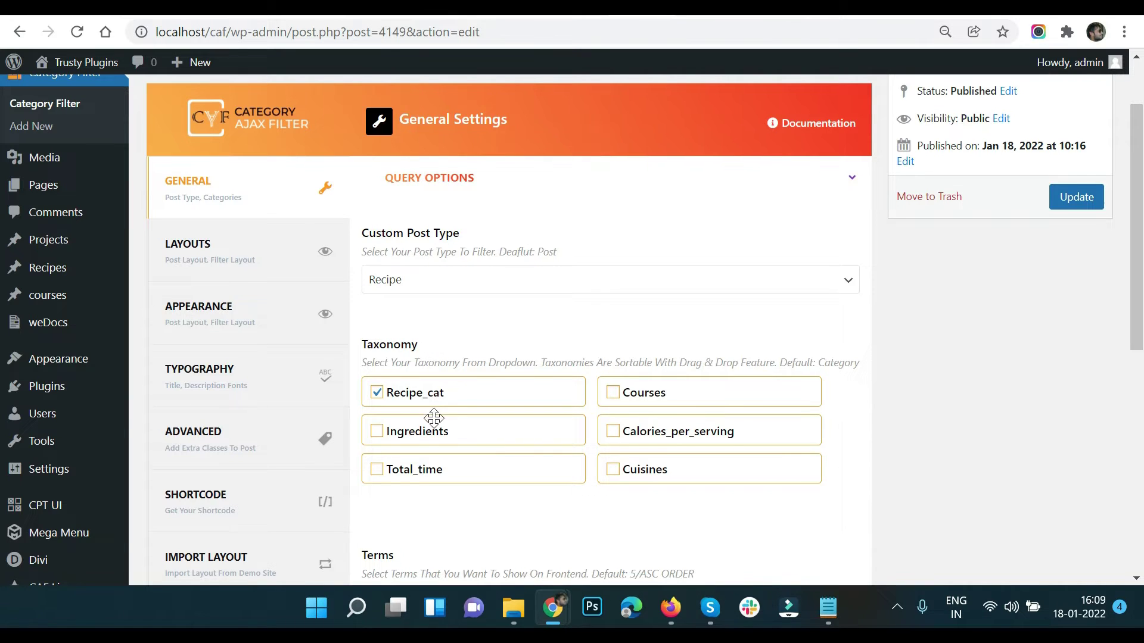
{"action": "left_click", "coordinate": [416, 439]}
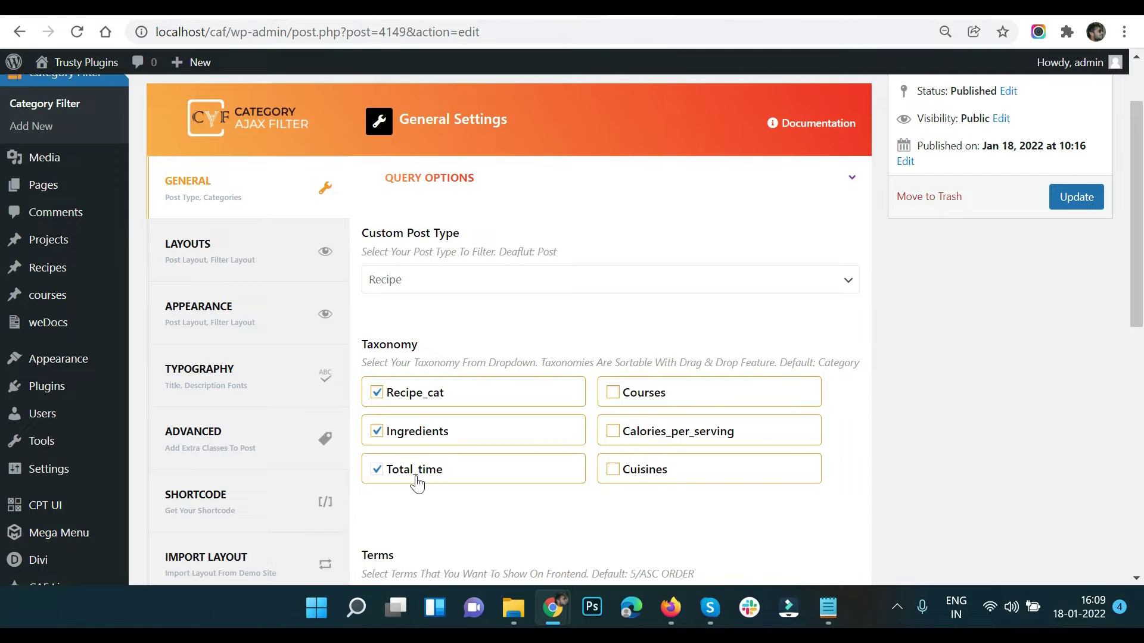
{"action": "scroll", "coordinate": [417, 484], "scroll_direction": "down", "scroll_amount": 3}
{"action": "scroll", "coordinate": [506, 371], "scroll_direction": "down", "scroll_amount": 3}
{"action": "scroll", "coordinate": [506, 371], "scroll_direction": "up", "scroll_amount": 2}
{"action": "scroll", "coordinate": [506, 367], "scroll_direction": "up", "scroll_amount": 3}
{"action": "scroll", "coordinate": [453, 327], "scroll_direction": "up", "scroll_amount": 1}
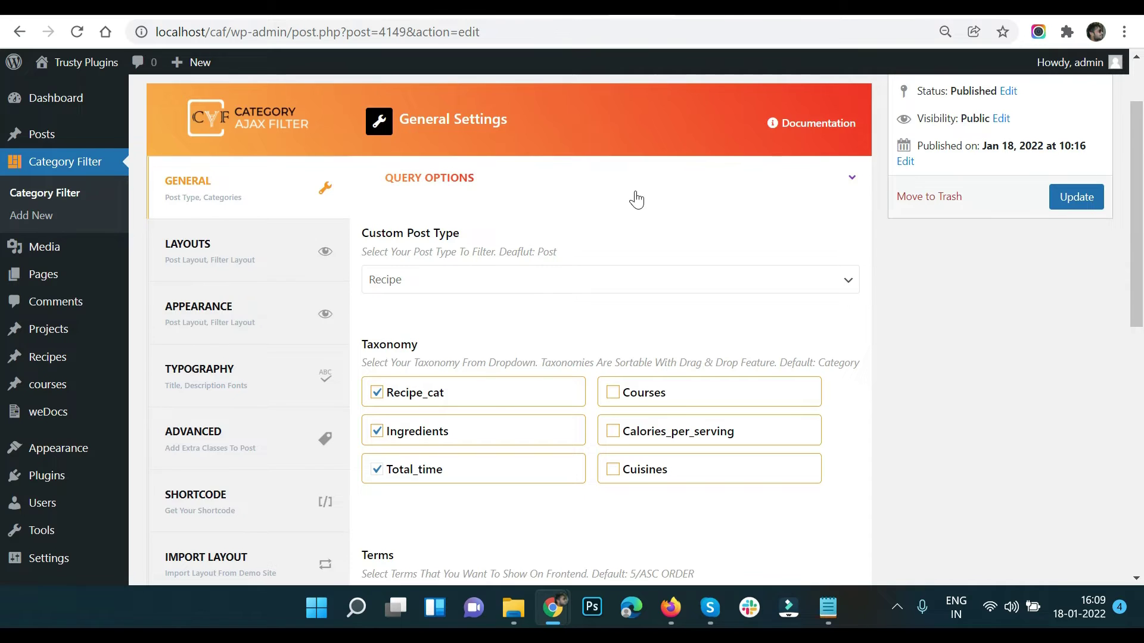
- Tick the All checkbox under Terms to include every term
{"action": "scroll", "coordinate": [577, 271], "scroll_direction": "down", "scroll_amount": 3}
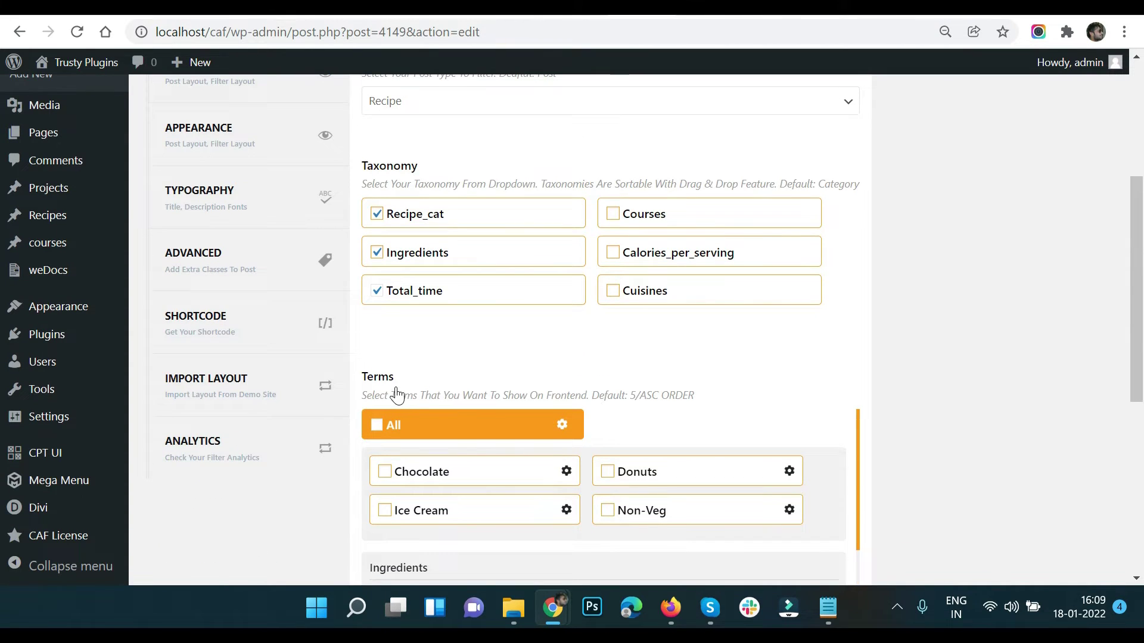
{"action": "scroll", "coordinate": [655, 292], "scroll_direction": "down", "scroll_amount": 3}
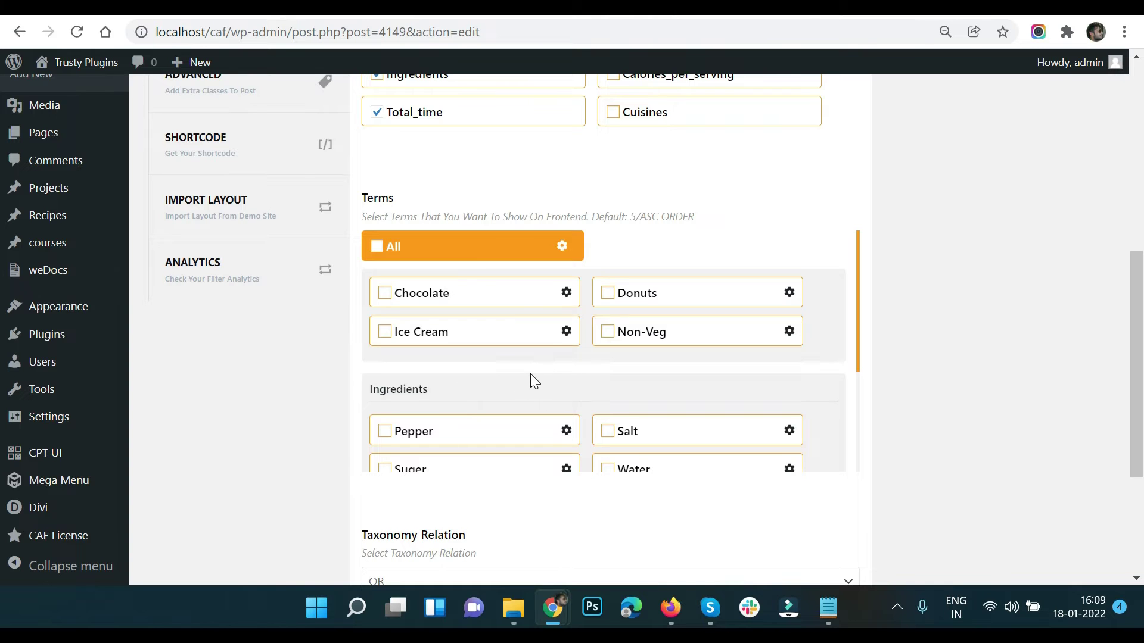
{"action": "scroll", "coordinate": [532, 380], "scroll_direction": "up", "scroll_amount": 3}
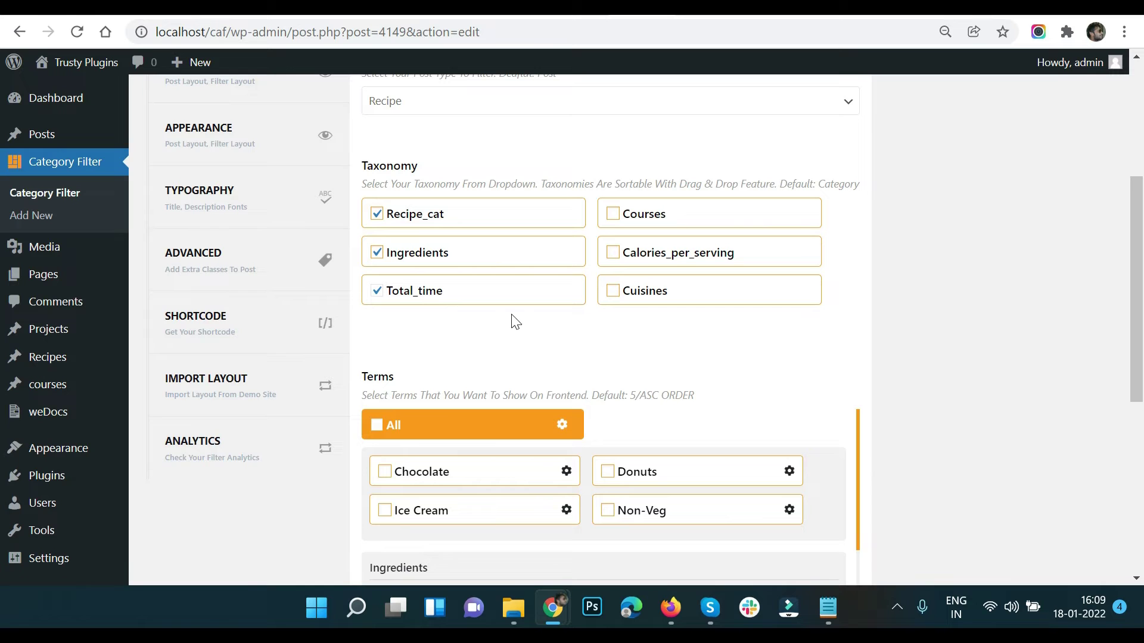
{"action": "scroll", "coordinate": [551, 346], "scroll_direction": "down", "scroll_amount": 3}
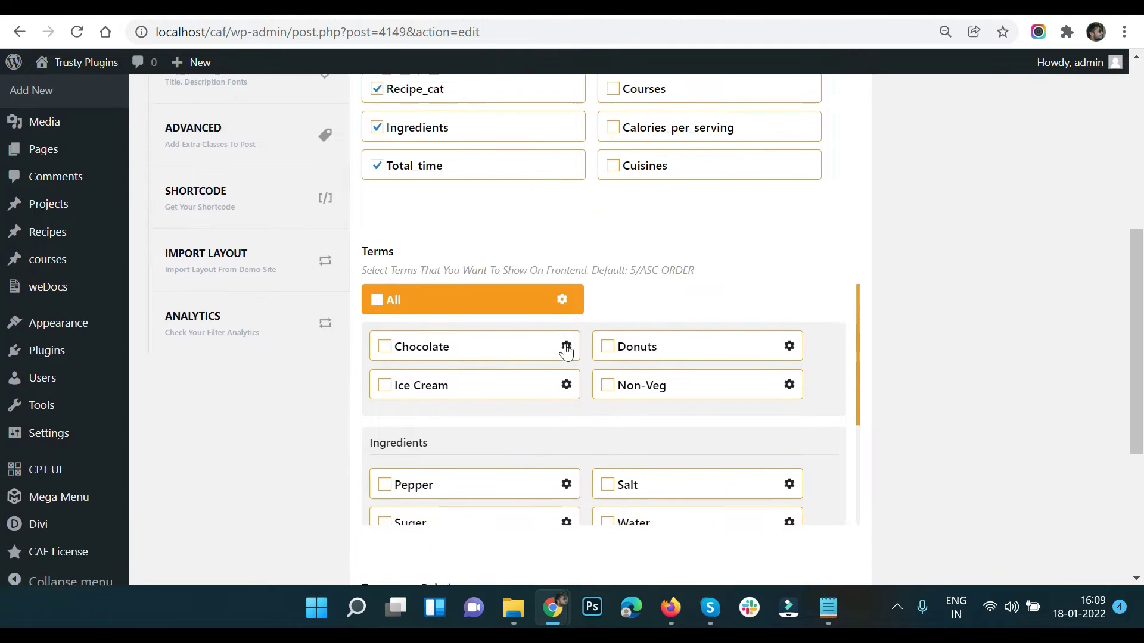
{"action": "scroll", "coordinate": [551, 346], "scroll_direction": "down", "scroll_amount": 2}
{"action": "scroll", "coordinate": [551, 346], "scroll_direction": "down", "scroll_amount": 1}
{"action": "scroll", "coordinate": [428, 253], "scroll_direction": "up", "scroll_amount": 3}
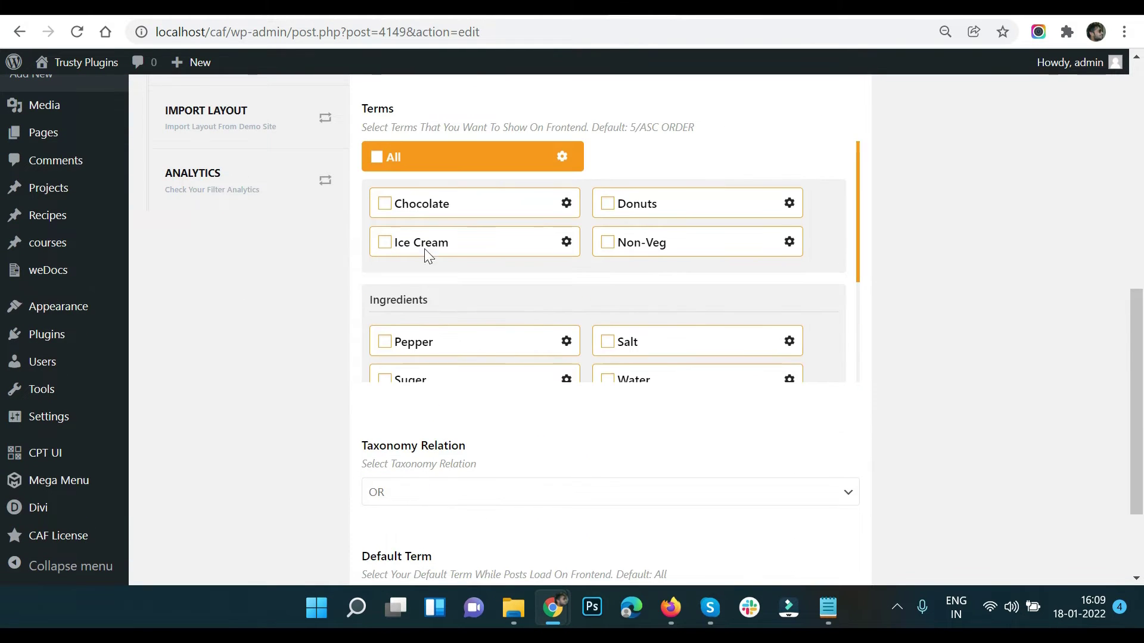
{"action": "left_click", "coordinate": [377, 156]}
- Save the filter settings with Update
{"action": "scroll", "coordinate": [834, 273], "scroll_direction": "up", "scroll_amount": 4}
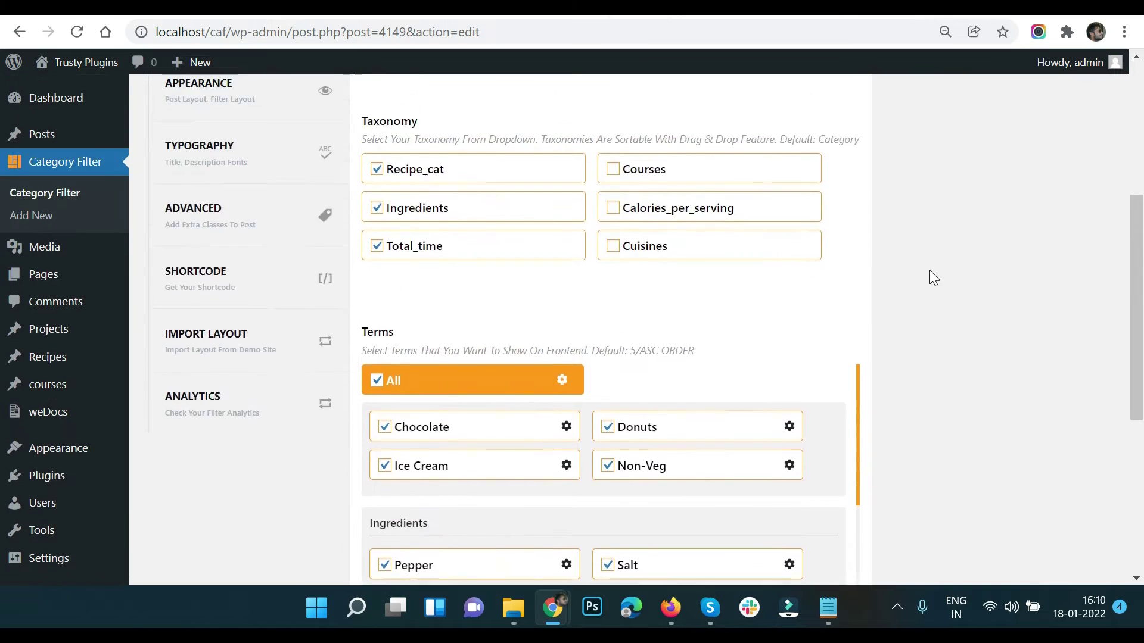
{"action": "scroll", "coordinate": [942, 269], "scroll_direction": "up", "scroll_amount": 5}
{"action": "left_click", "coordinate": [1076, 287]}
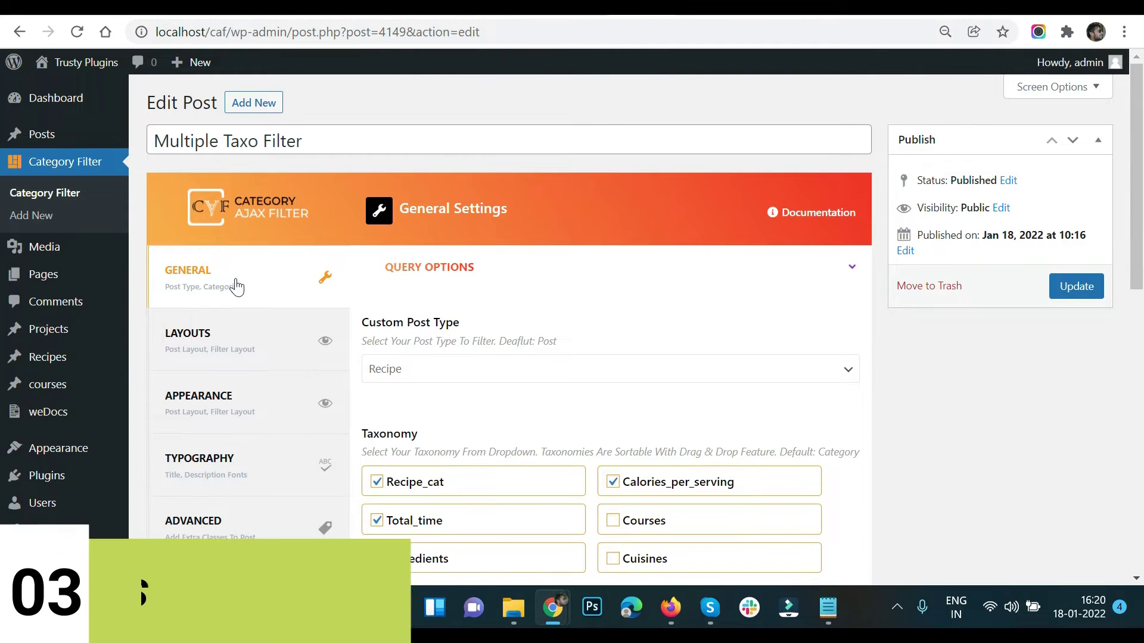
- Set Filter Design to 'Multiple Taxonomy Filter - Horizontal Dropdown (Modern)'
{"action": "left_click", "coordinate": [207, 343]}
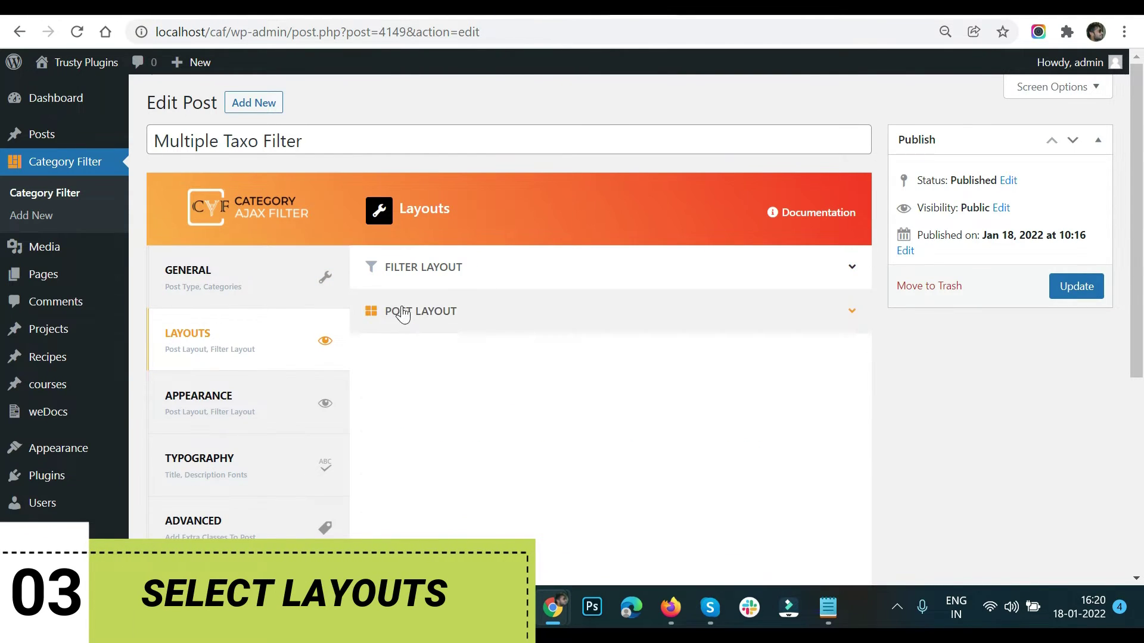
{"action": "left_click", "coordinate": [425, 272]}
{"action": "scroll", "coordinate": [668, 316], "scroll_direction": "down", "scroll_amount": 1}
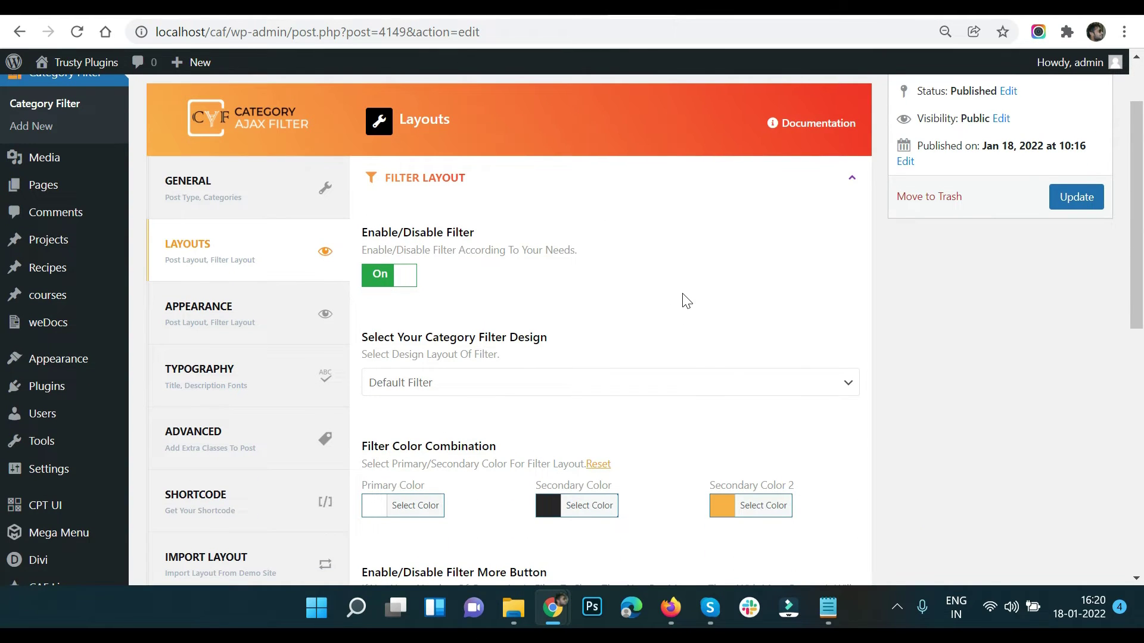
{"action": "scroll", "coordinate": [656, 301], "scroll_direction": "down", "scroll_amount": 1}
{"action": "left_click", "coordinate": [439, 295]}
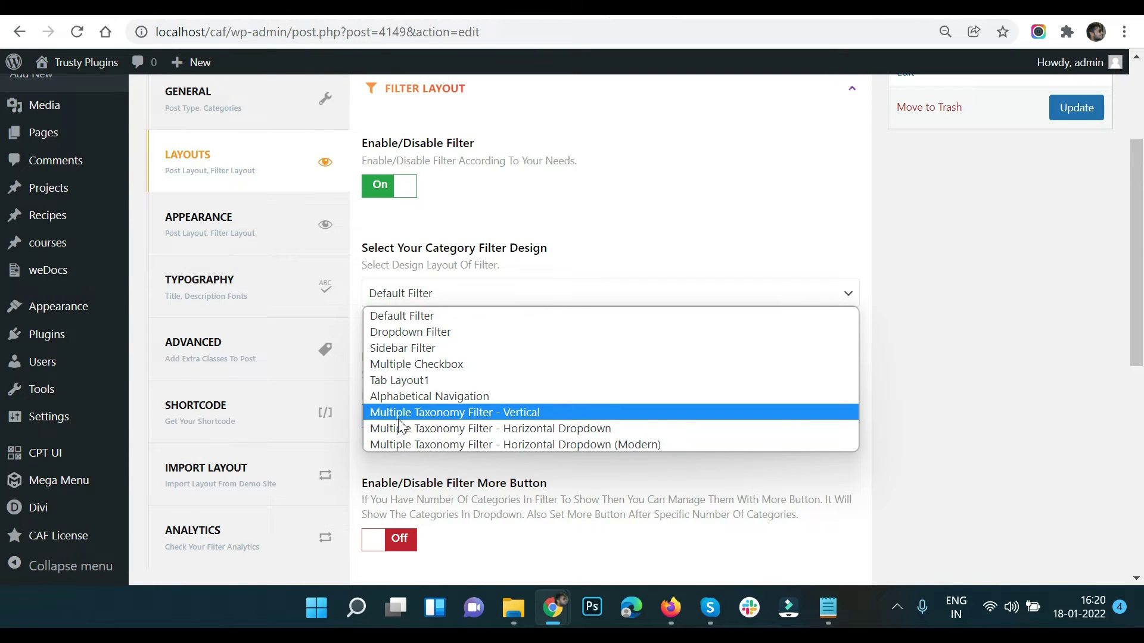
{"action": "left_click", "coordinate": [569, 444]}
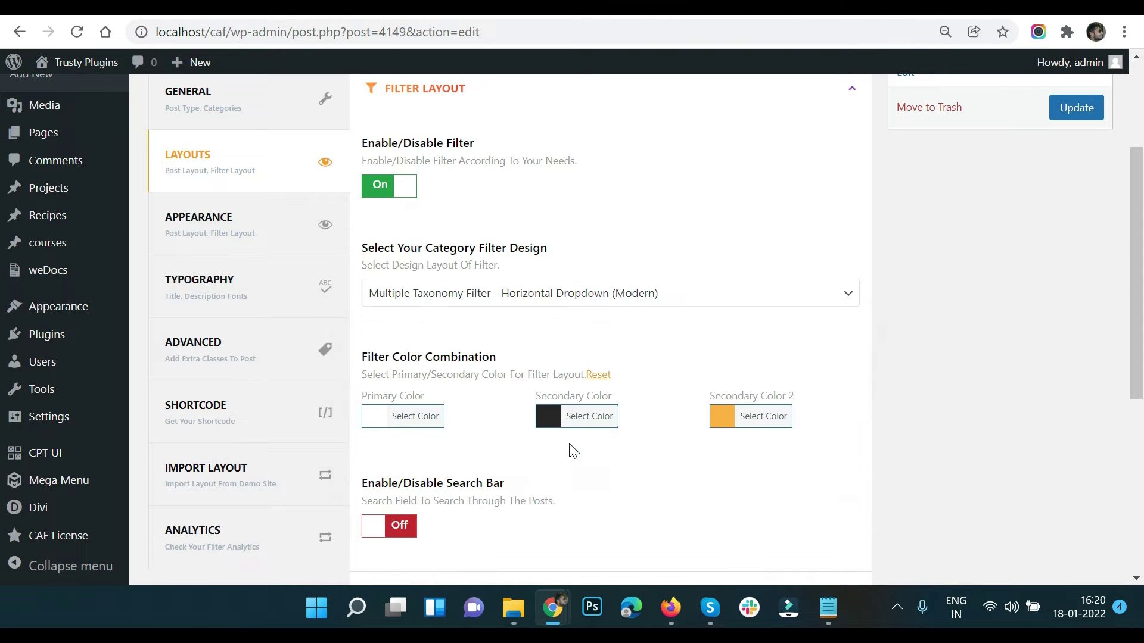
- Set Post Layout to Glossy Look and save the filter
{"action": "scroll", "coordinate": [611, 416], "scroll_direction": "down", "scroll_amount": 5}
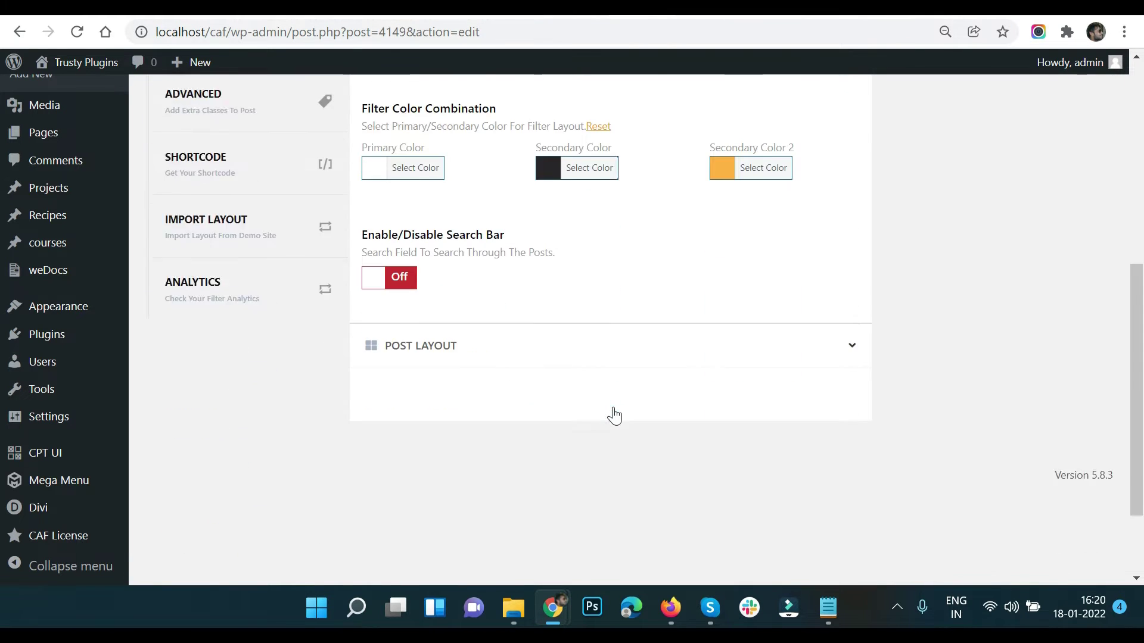
{"action": "left_click", "coordinate": [401, 338]}
{"action": "scroll", "coordinate": [404, 340], "scroll_direction": "down", "scroll_amount": 2}
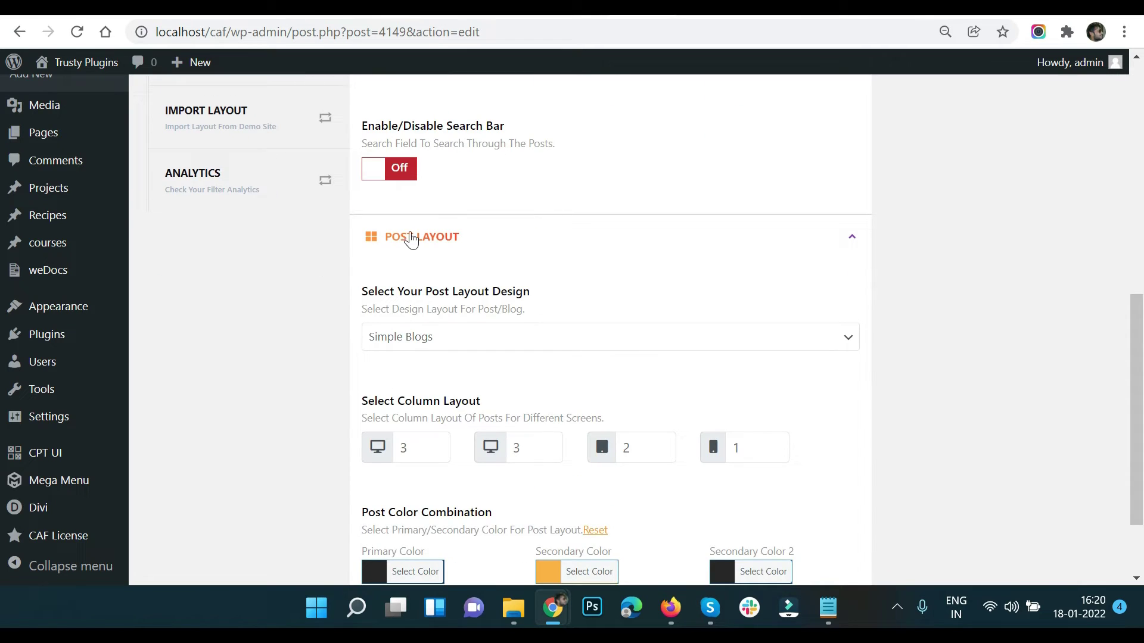
{"action": "left_click", "coordinate": [410, 341]}
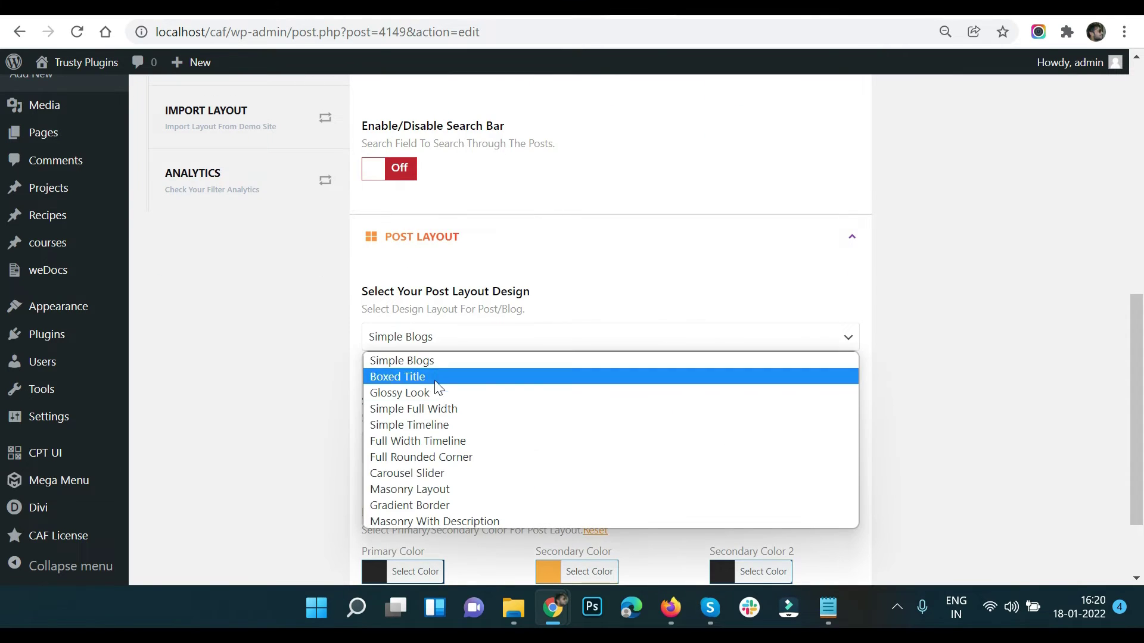
{"action": "left_click", "coordinate": [387, 393]}
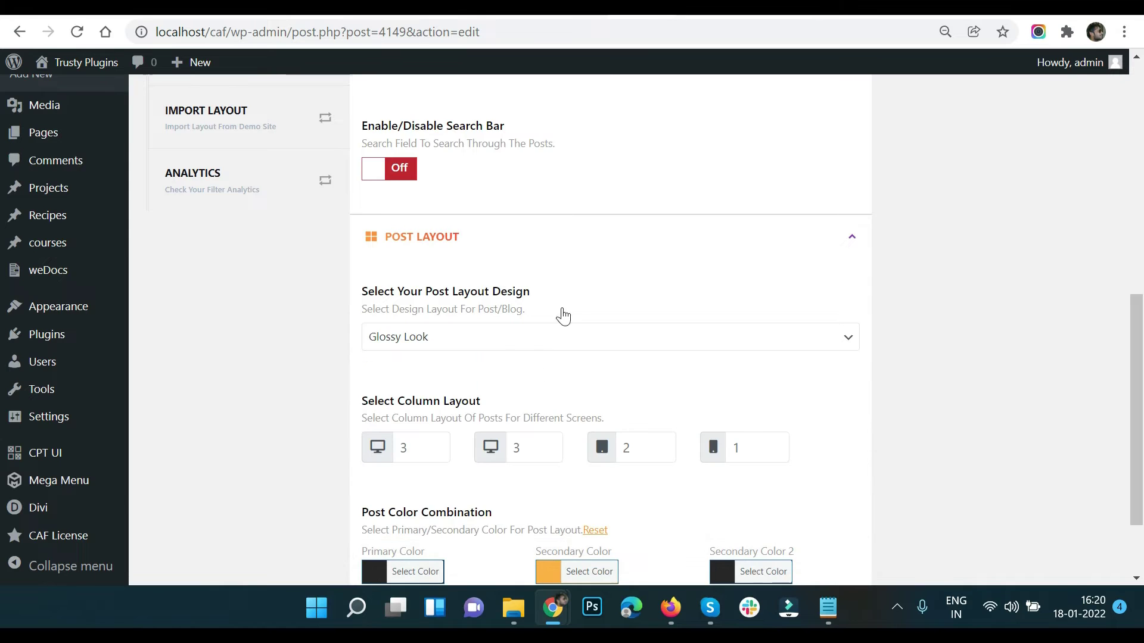
{"action": "scroll", "coordinate": [805, 284], "scroll_direction": "up", "scroll_amount": 2}
{"action": "scroll", "coordinate": [1050, 262], "scroll_direction": "up", "scroll_amount": 5}
{"action": "left_click", "coordinate": [1072, 202]}
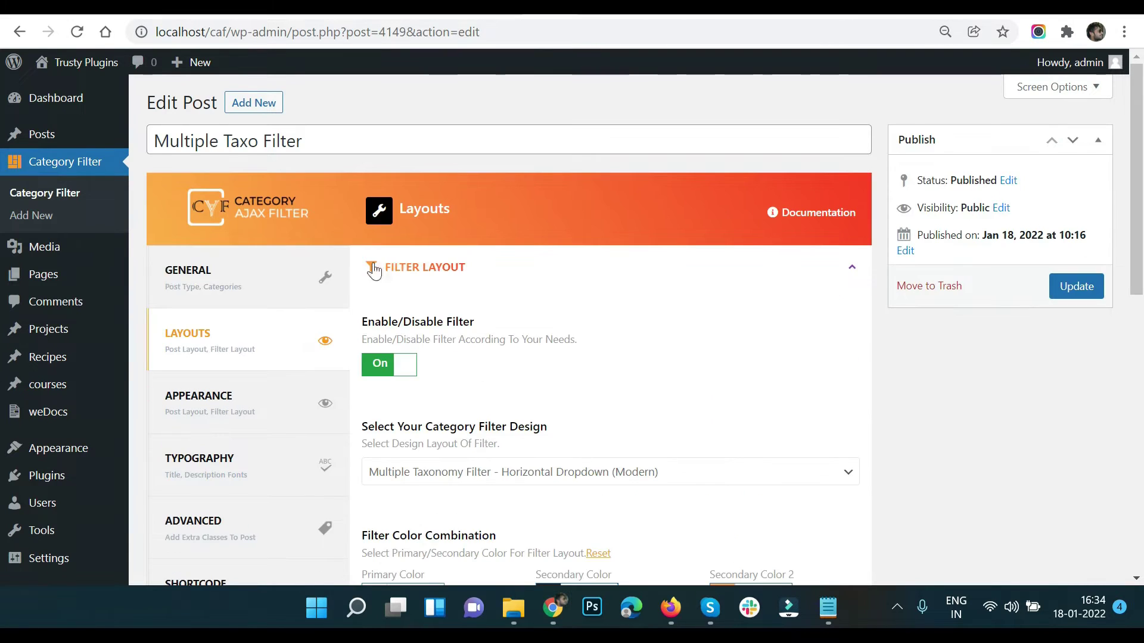
- Copy the page/post shortcode [caf_filter id='4149'] and start a new page in another tab
{"action": "scroll", "coordinate": [288, 275], "scroll_direction": "down", "scroll_amount": 1}
{"action": "scroll", "coordinate": [238, 370], "scroll_direction": "down", "scroll_amount": 3}
{"action": "left_click", "coordinate": [199, 327]}
{"action": "scroll", "coordinate": [437, 299], "scroll_direction": "up", "scroll_amount": 1}
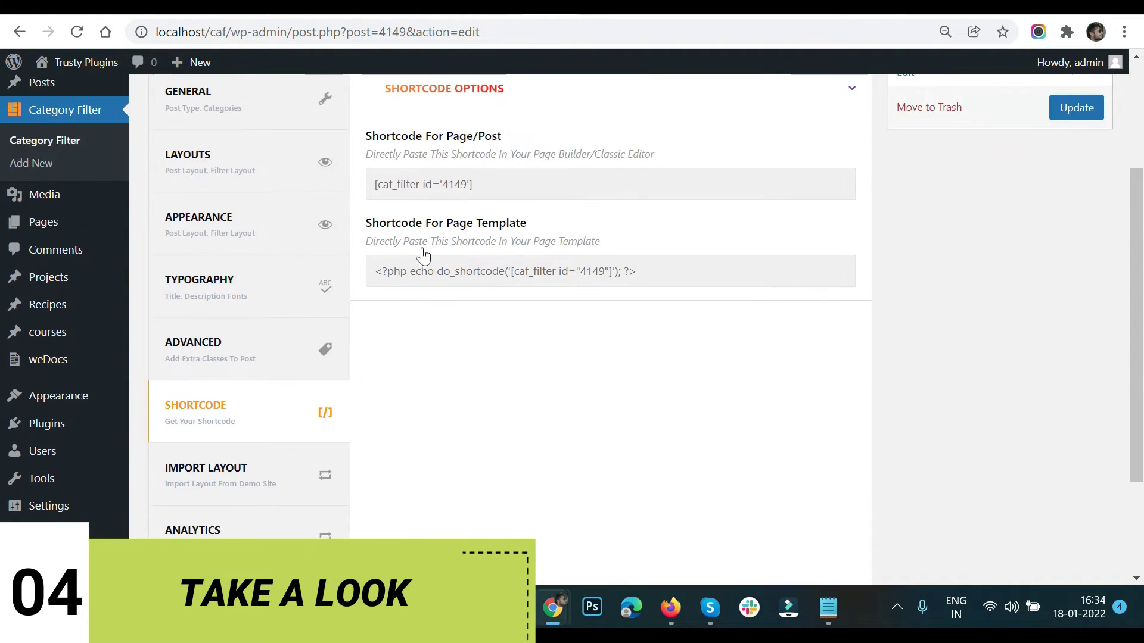
{"action": "left_click", "coordinate": [377, 183]}
{"action": "right_click", "coordinate": [468, 202]}
{"action": "left_click", "coordinate": [472, 209]}
{"action": "mouse_move", "coordinate": [43, 222]}
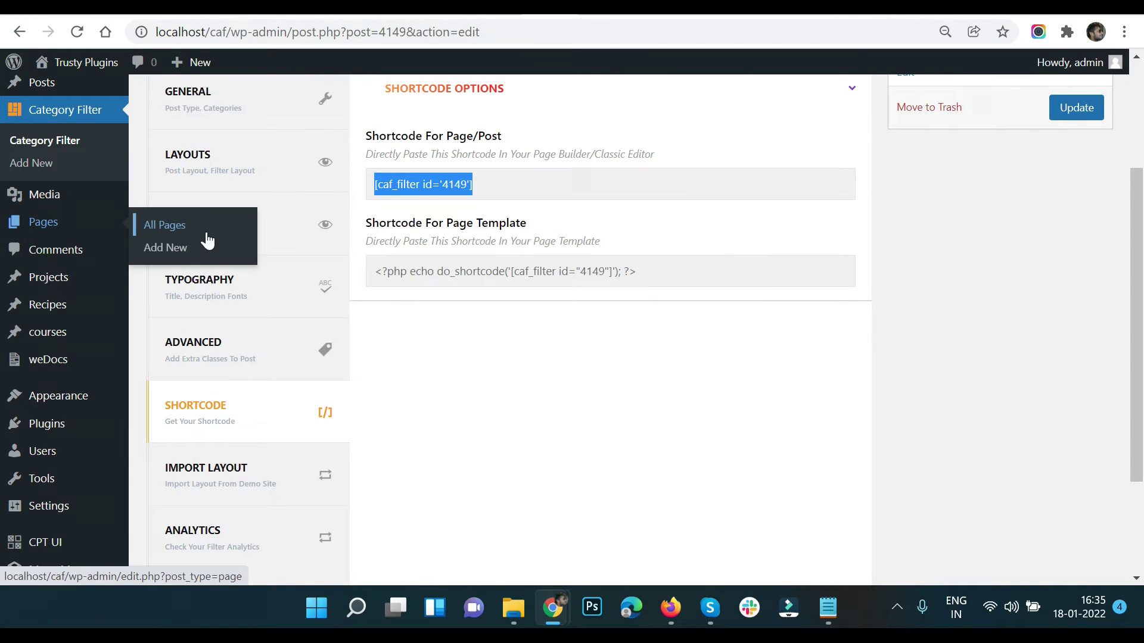
{"action": "right_click", "coordinate": [169, 250]}
{"action": "left_click", "coordinate": [205, 258]}
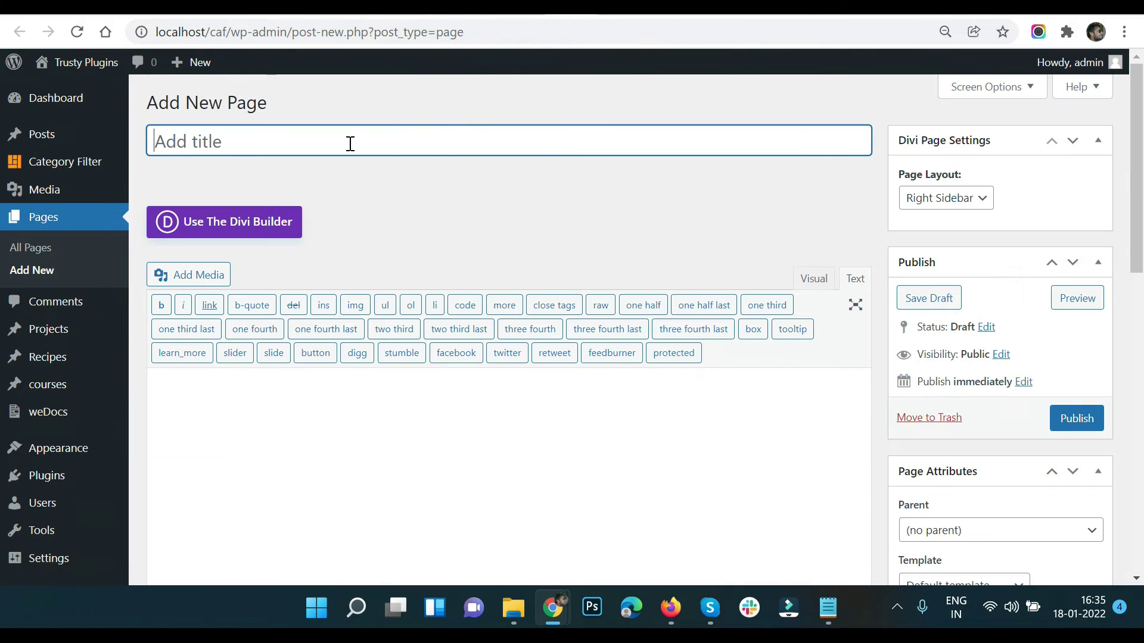
- Publish a page titled 'Multi Taxo Filter' containing the pasted filter shortcode
{"action": "type", "text": "Multi Taxo Filter"}
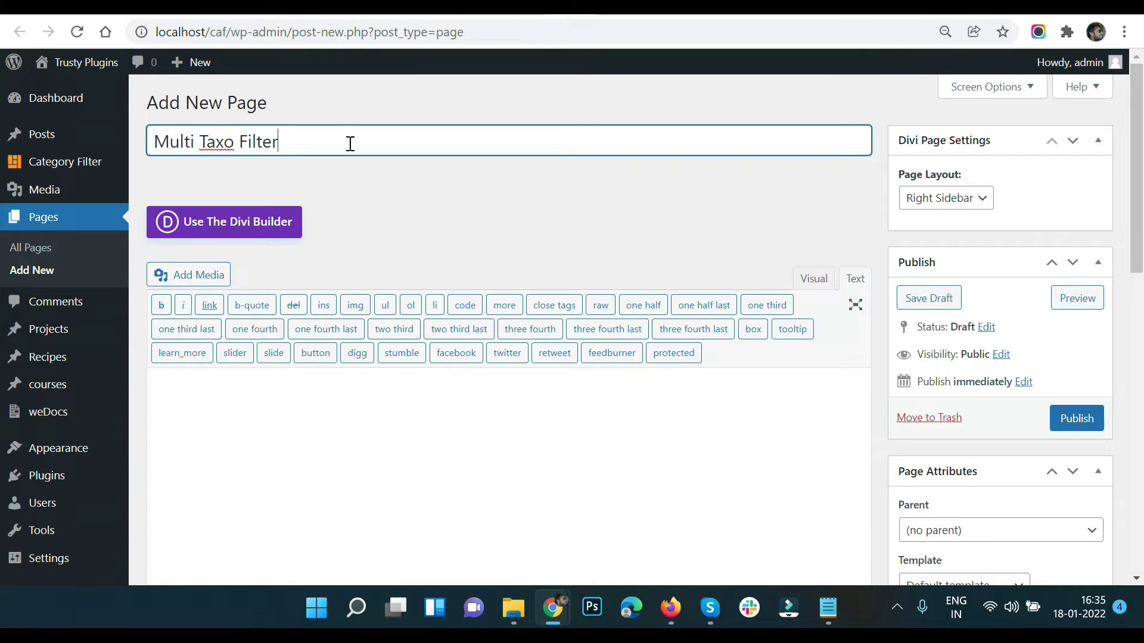
{"action": "left_click", "coordinate": [239, 409]}
{"action": "type", "text": "[caf_filter id='4149']"}
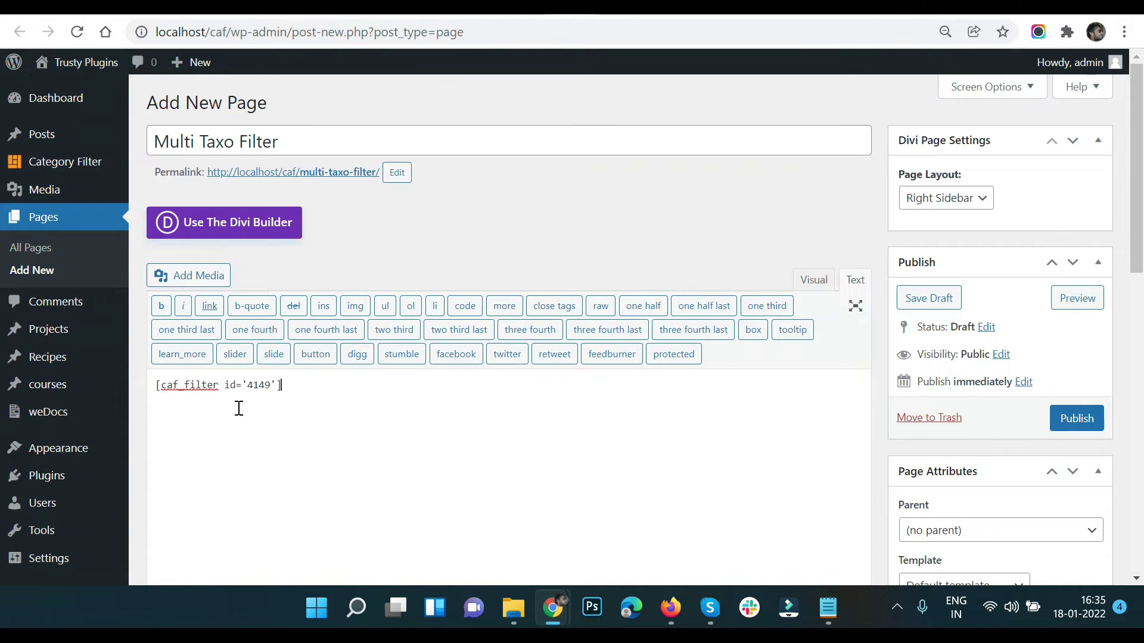
{"action": "left_click", "coordinate": [1078, 419]}
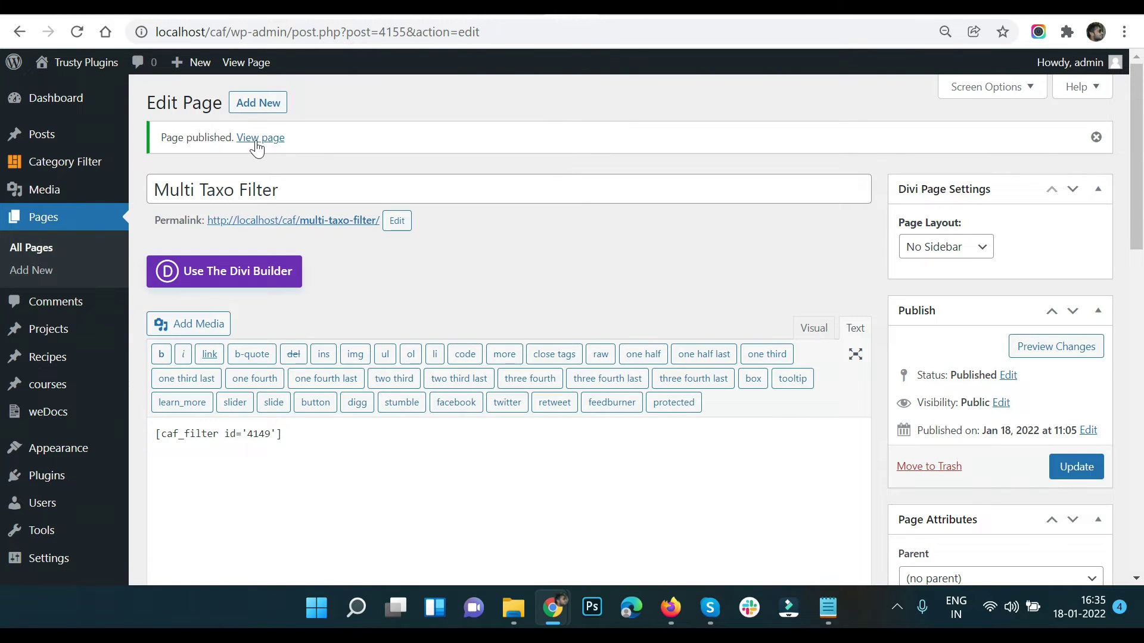
- View the live page showing three taxonomy dropdowns above recipe posts
{"action": "left_click", "coordinate": [260, 137]}
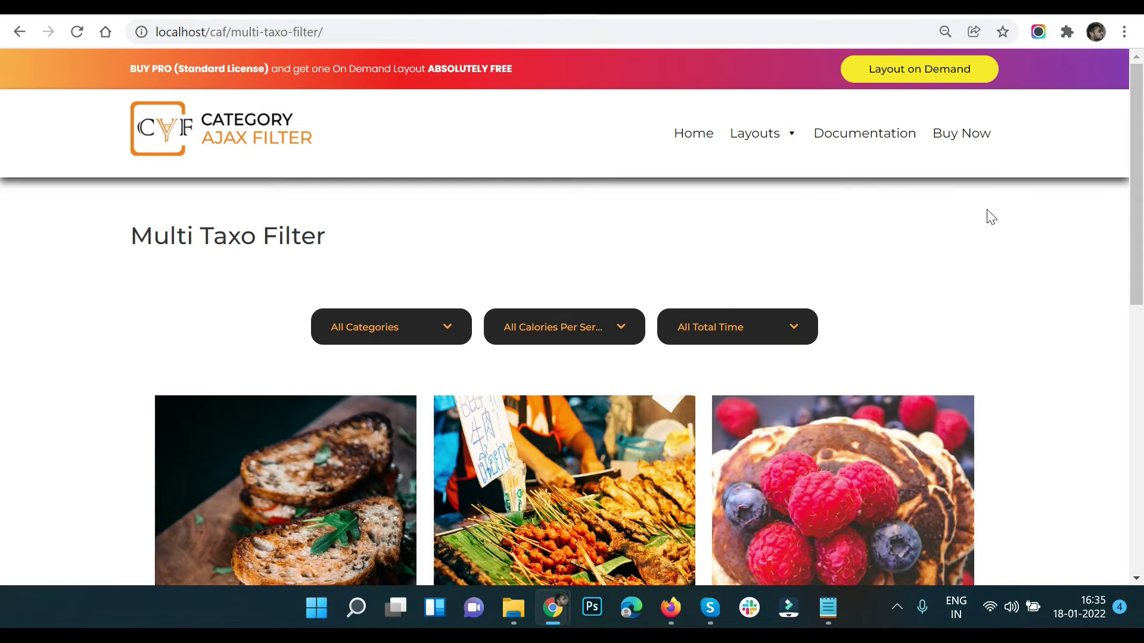
{"action": "scroll", "coordinate": [989, 218], "scroll_direction": "down", "scroll_amount": 2}
{"action": "scroll", "coordinate": [1002, 222], "scroll_direction": "down", "scroll_amount": 2}
{"action": "scroll", "coordinate": [1002, 221], "scroll_direction": "up", "scroll_amount": 2}
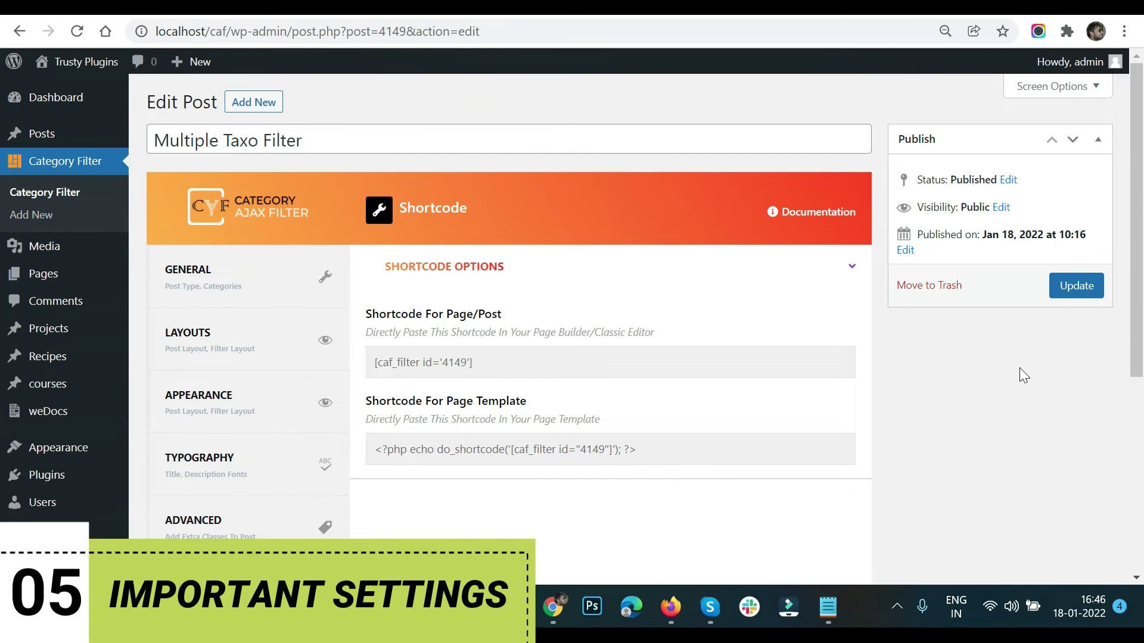
- Set the filter primary colour to white and secondary colour to red
{"action": "left_click", "coordinate": [182, 352]}
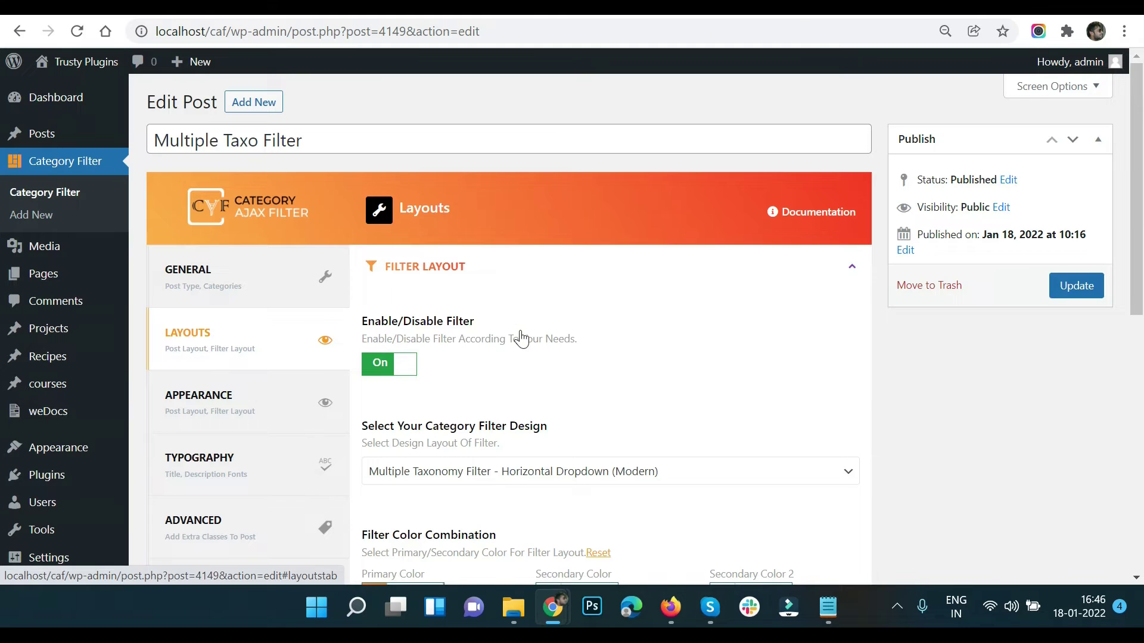
{"action": "scroll", "coordinate": [523, 348], "scroll_direction": "down", "scroll_amount": 3}
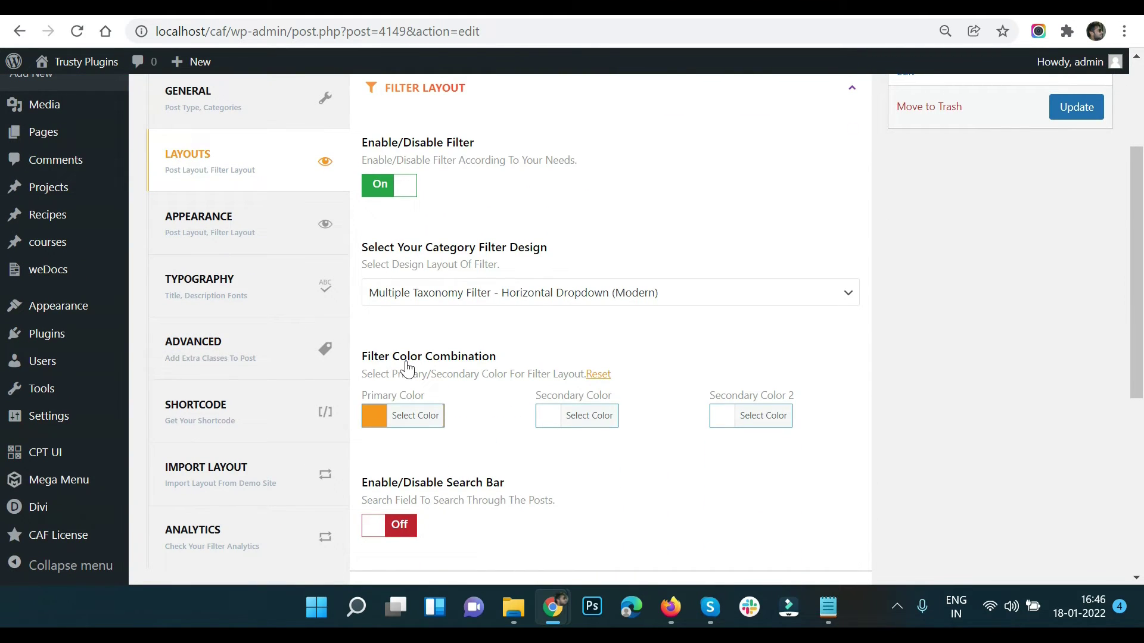
{"action": "left_click", "coordinate": [374, 415]}
{"action": "scroll", "coordinate": [527, 412], "scroll_direction": "down", "scroll_amount": 3}
{"action": "left_click", "coordinate": [397, 427]}
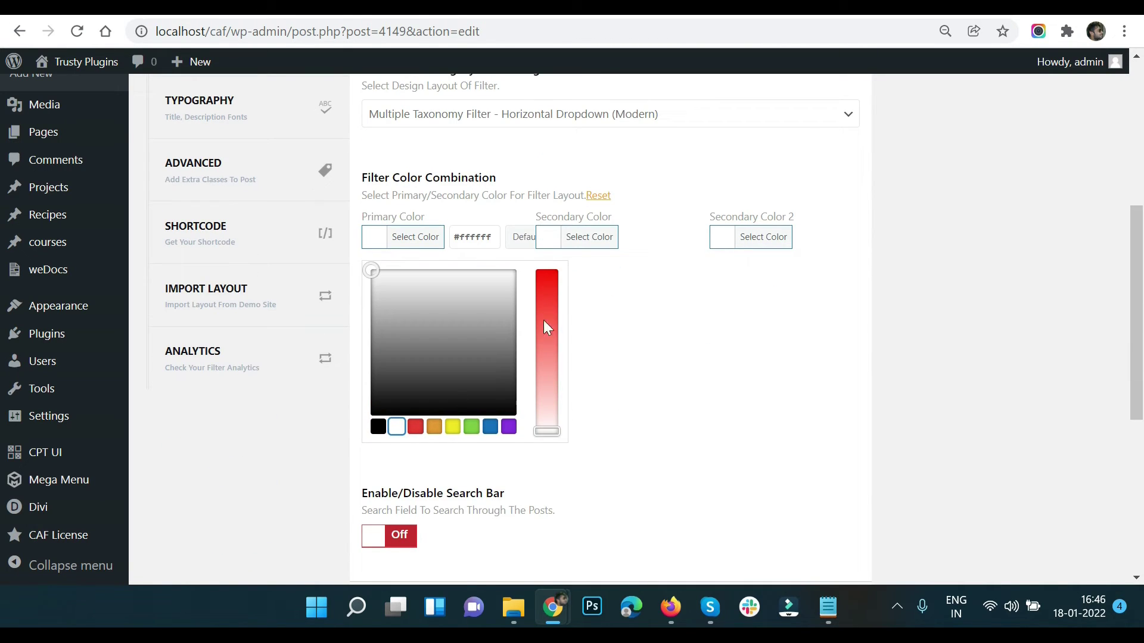
{"action": "left_click", "coordinate": [582, 237]}
{"action": "left_click", "coordinate": [590, 426]}
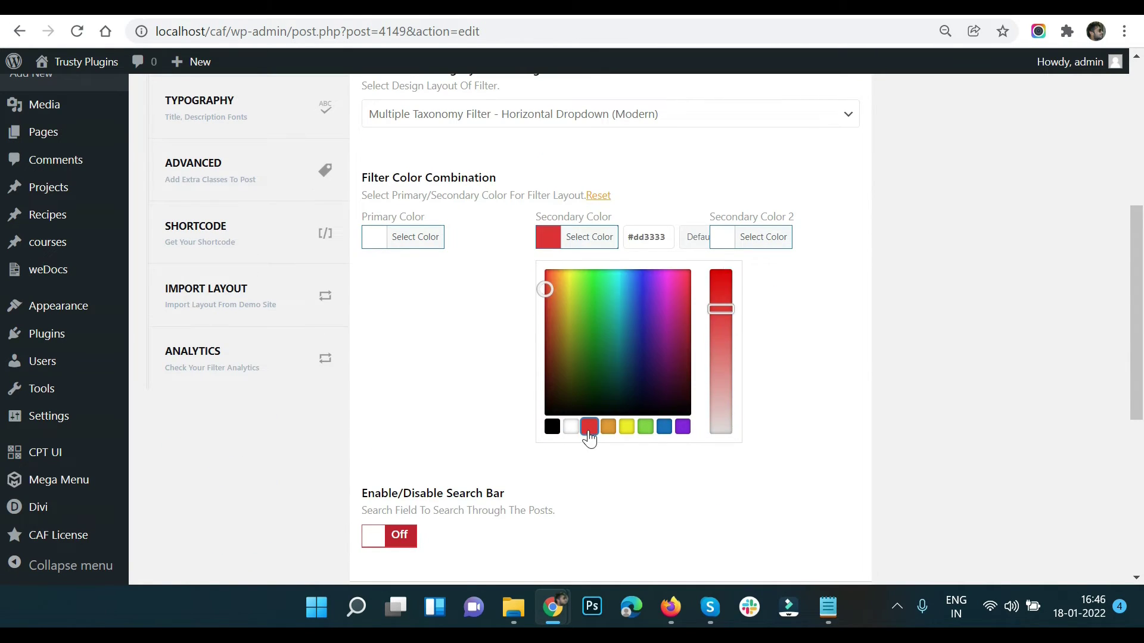
{"action": "left_click", "coordinate": [723, 241]}
{"action": "left_click", "coordinate": [723, 241]}
- Change the post primary colour from orange to red (#dd3333)
{"action": "scroll", "coordinate": [686, 274], "scroll_direction": "down", "scroll_amount": 2}
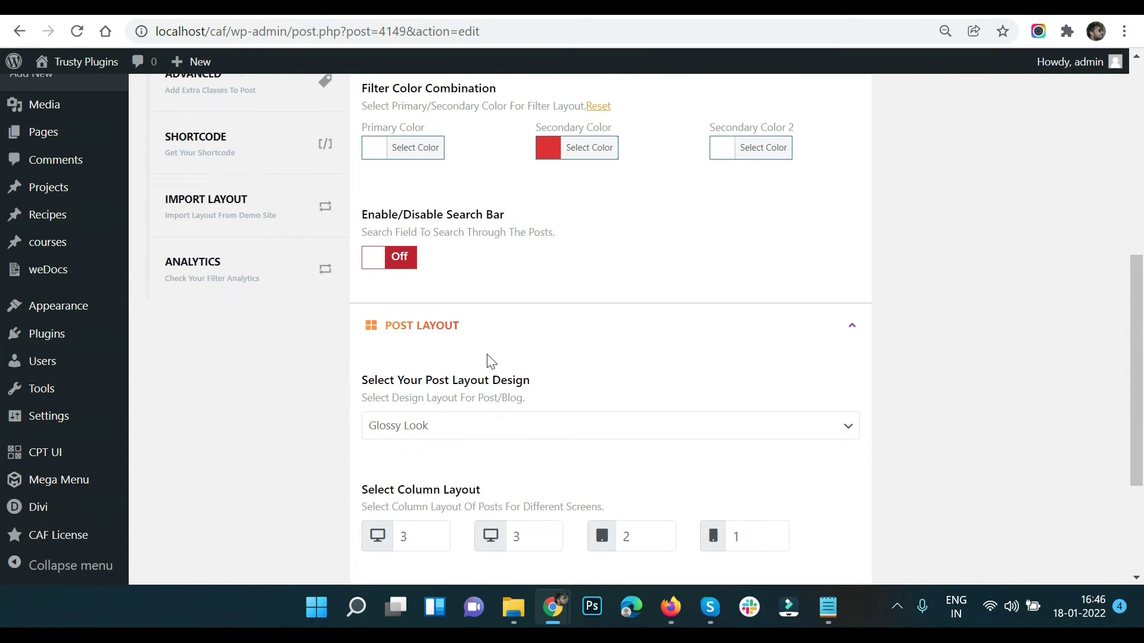
{"action": "scroll", "coordinate": [485, 359], "scroll_direction": "down", "scroll_amount": 3}
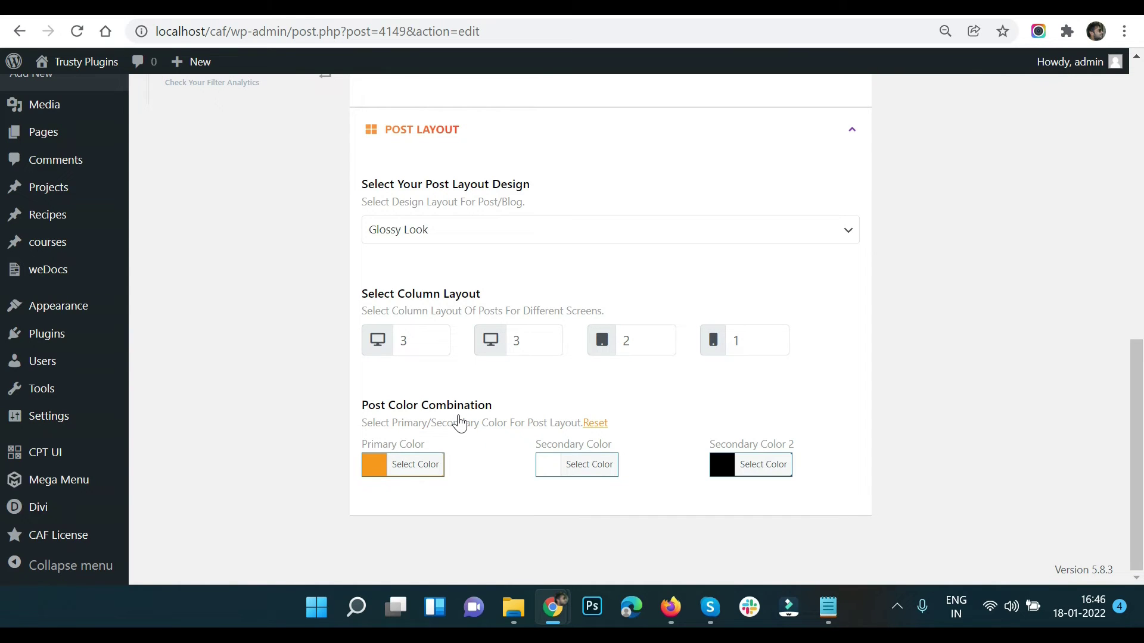
{"action": "left_click", "coordinate": [372, 471]}
{"action": "scroll", "coordinate": [393, 512], "scroll_direction": "down", "scroll_amount": 2}
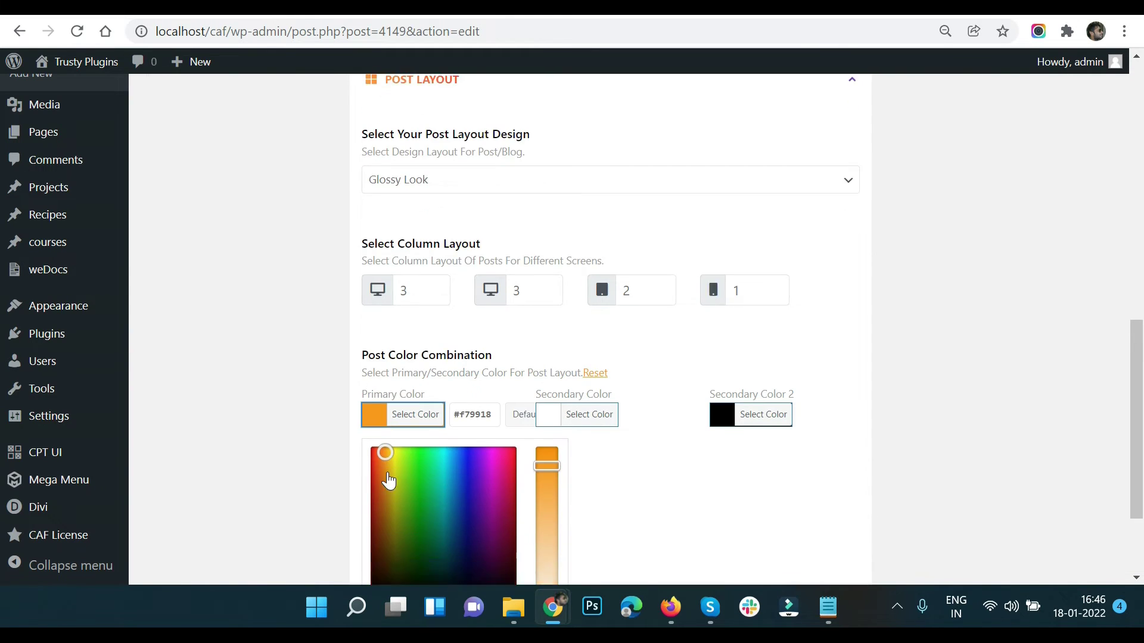
{"action": "left_click", "coordinate": [415, 565]}
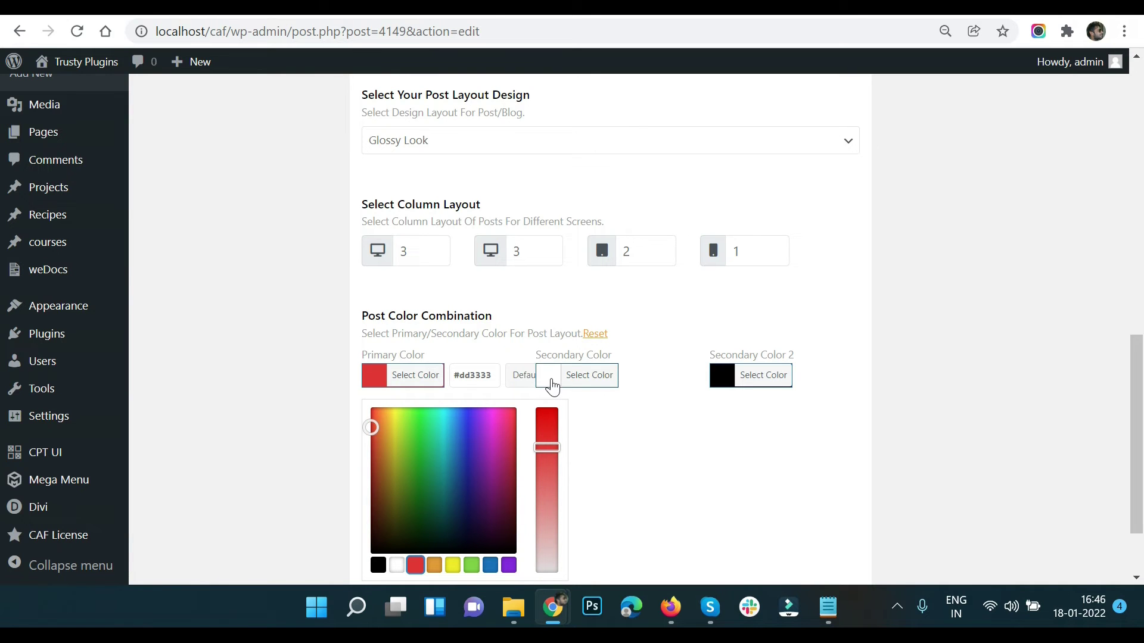
{"action": "left_click", "coordinate": [1013, 345]}
{"action": "scroll", "coordinate": [1012, 345], "scroll_direction": "up", "scroll_amount": 3}
{"action": "scroll", "coordinate": [1012, 346], "scroll_direction": "up", "scroll_amount": 6}
{"action": "scroll", "coordinate": [1012, 345], "scroll_direction": "up", "scroll_amount": 4}
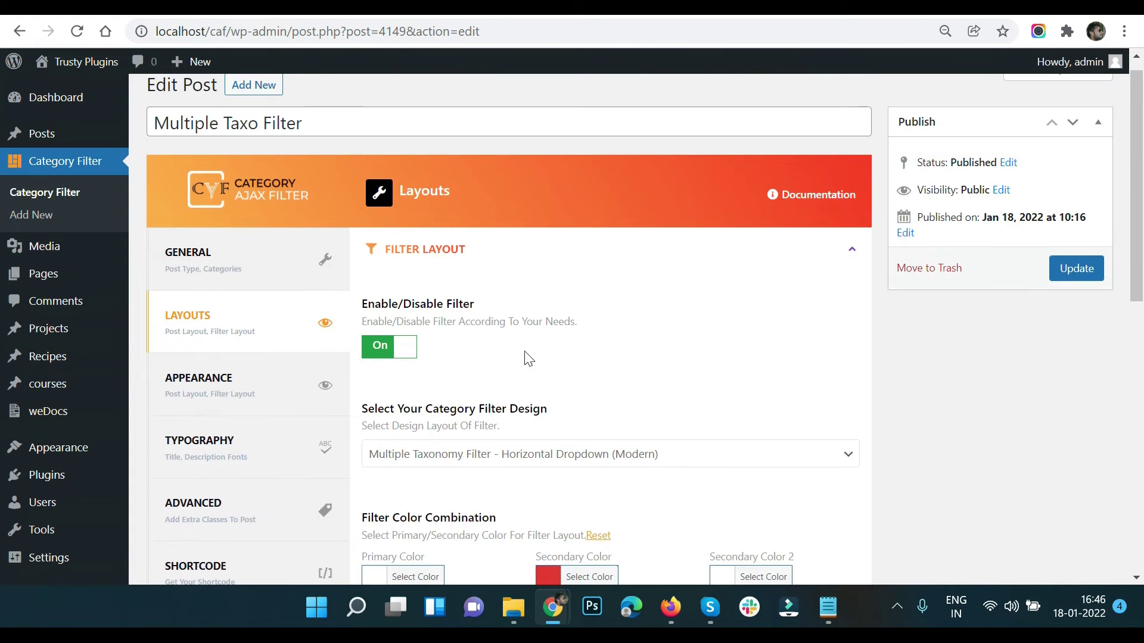
- Change Posts Per Page from 3 to 9 and expand the Sorting section
{"action": "left_click", "coordinate": [202, 396]}
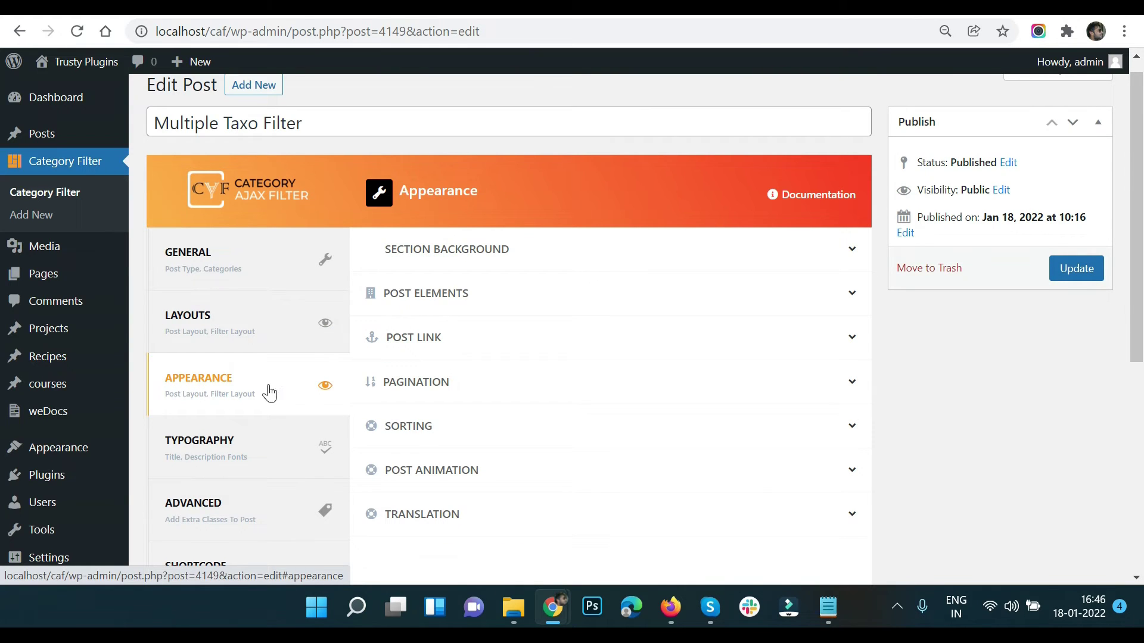
{"action": "left_click", "coordinate": [433, 383]}
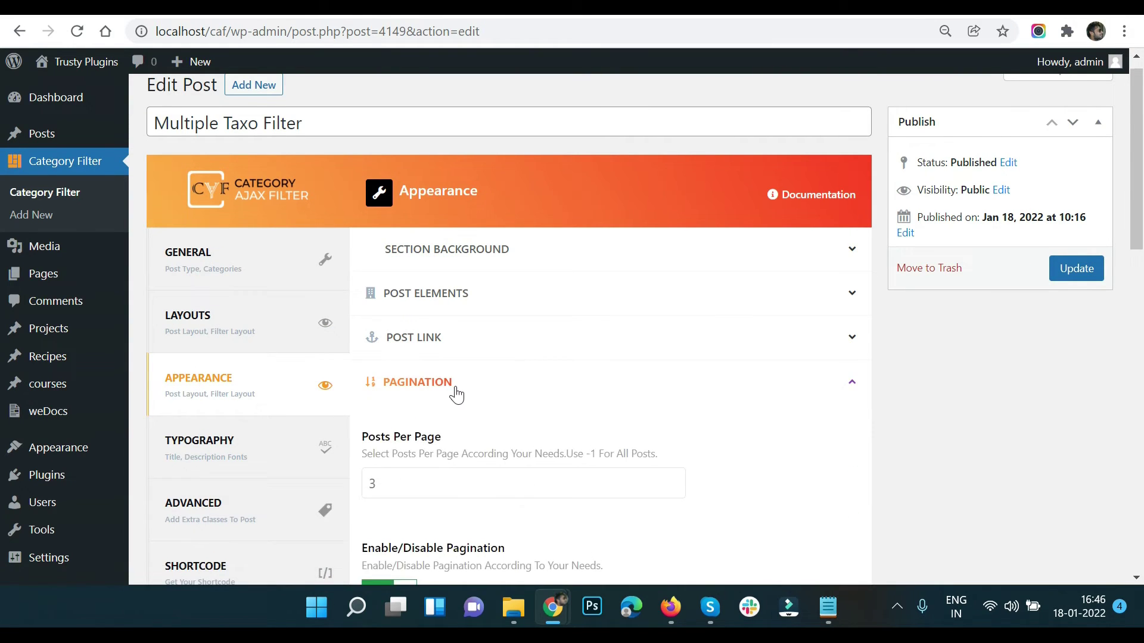
{"action": "scroll", "coordinate": [398, 353], "scroll_direction": "down", "scroll_amount": 3}
{"action": "left_click_drag", "start_coordinate": [386, 313], "coordinate": [365, 307]}
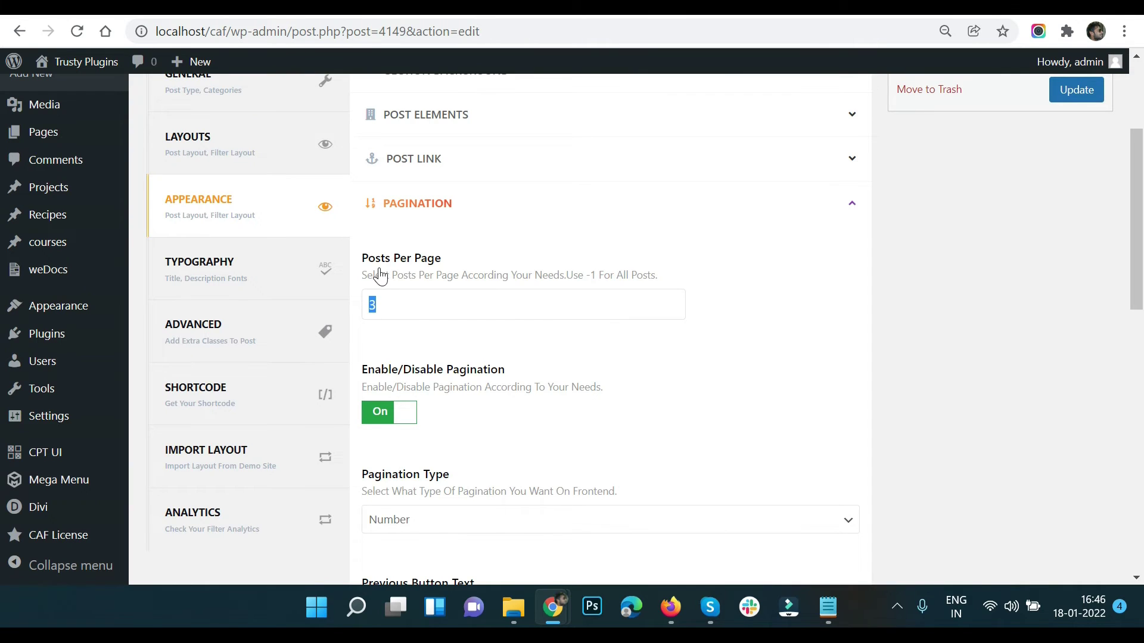
{"action": "type", "text": "9"}
{"action": "left_click", "coordinate": [421, 208]}
{"action": "left_click", "coordinate": [408, 249]}
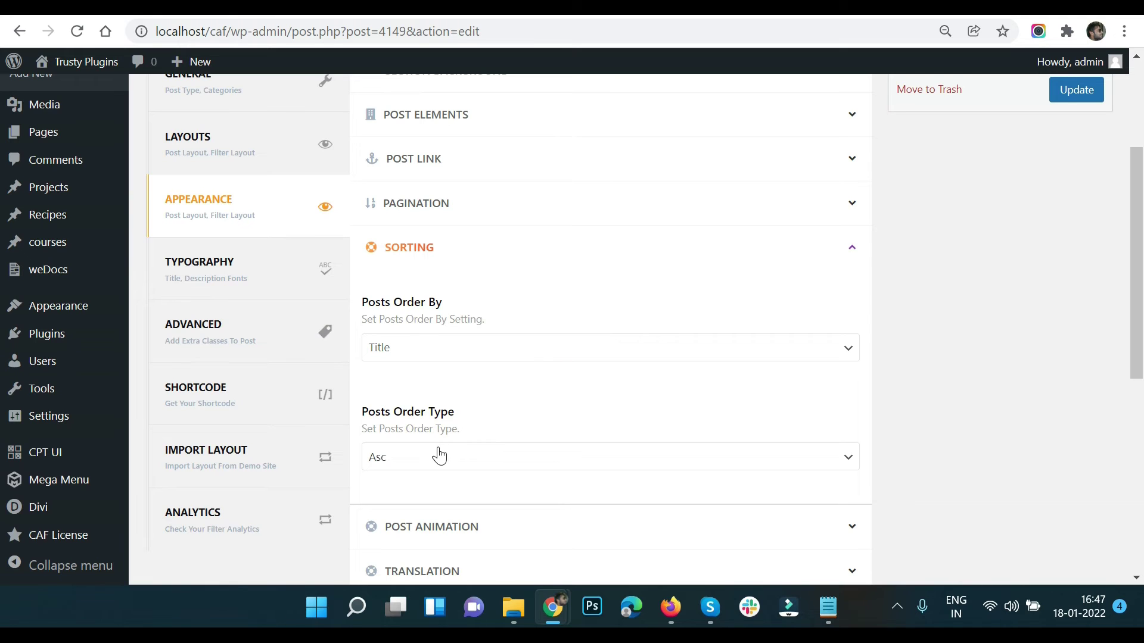
- Raise the filter font size to 16 in Typography
{"action": "left_click", "coordinate": [229, 273]}
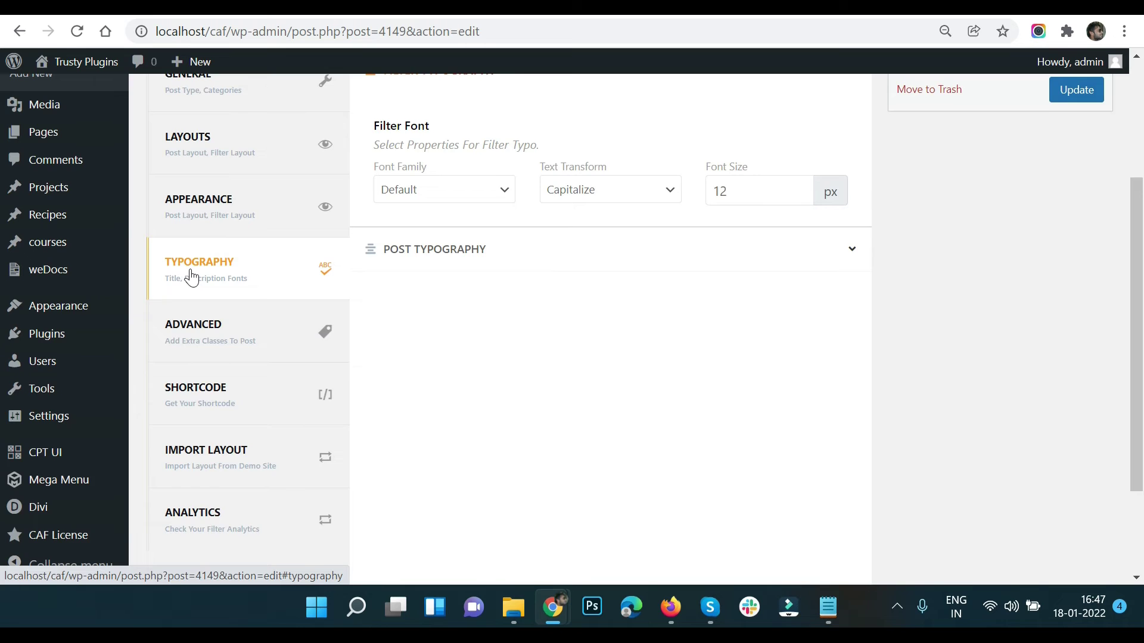
{"action": "scroll", "coordinate": [190, 277], "scroll_direction": "up", "scroll_amount": 2}
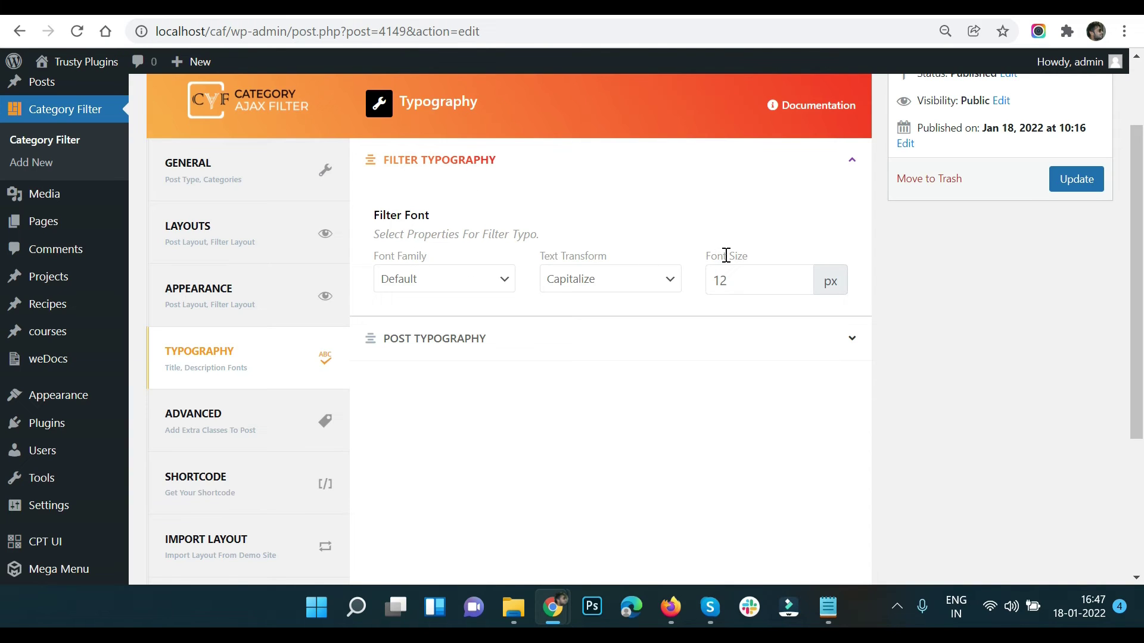
{"action": "left_click", "coordinate": [802, 275]}
{"action": "left_click", "coordinate": [801, 275]}
{"action": "left_click", "coordinate": [802, 275]}
- Set post title font to 22 and description to 14 px, then update the filter
{"action": "left_click", "coordinate": [728, 356]}
{"action": "scroll", "coordinate": [537, 298], "scroll_direction": "down", "scroll_amount": 1}
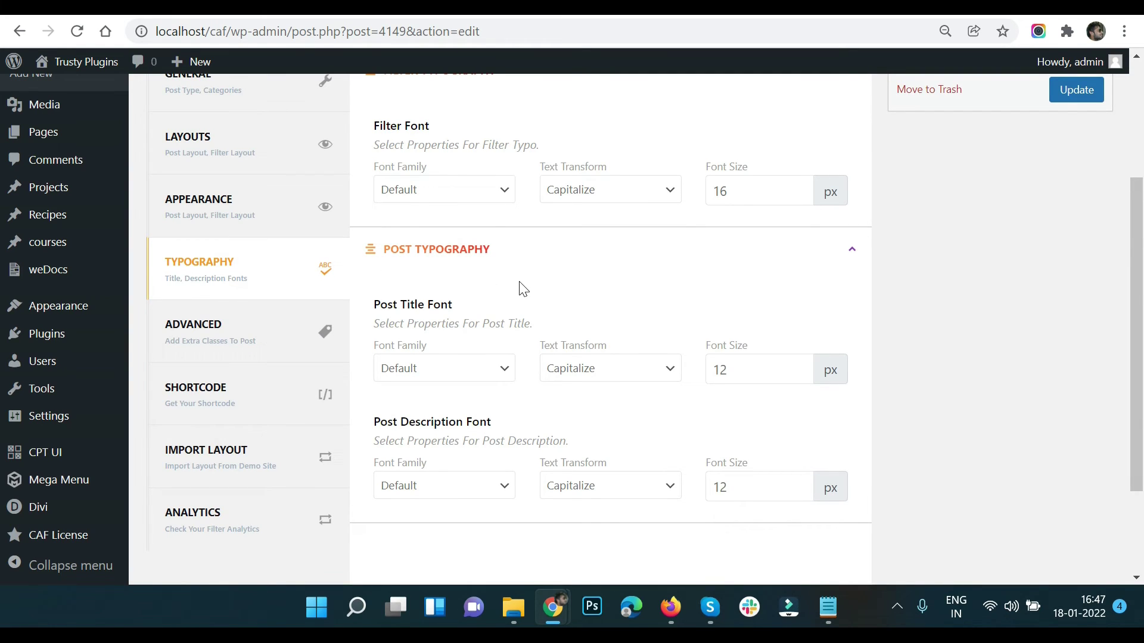
{"action": "left_click", "coordinate": [801, 365]}
{"action": "scroll", "coordinate": [595, 334], "scroll_direction": "down", "scroll_amount": 2}
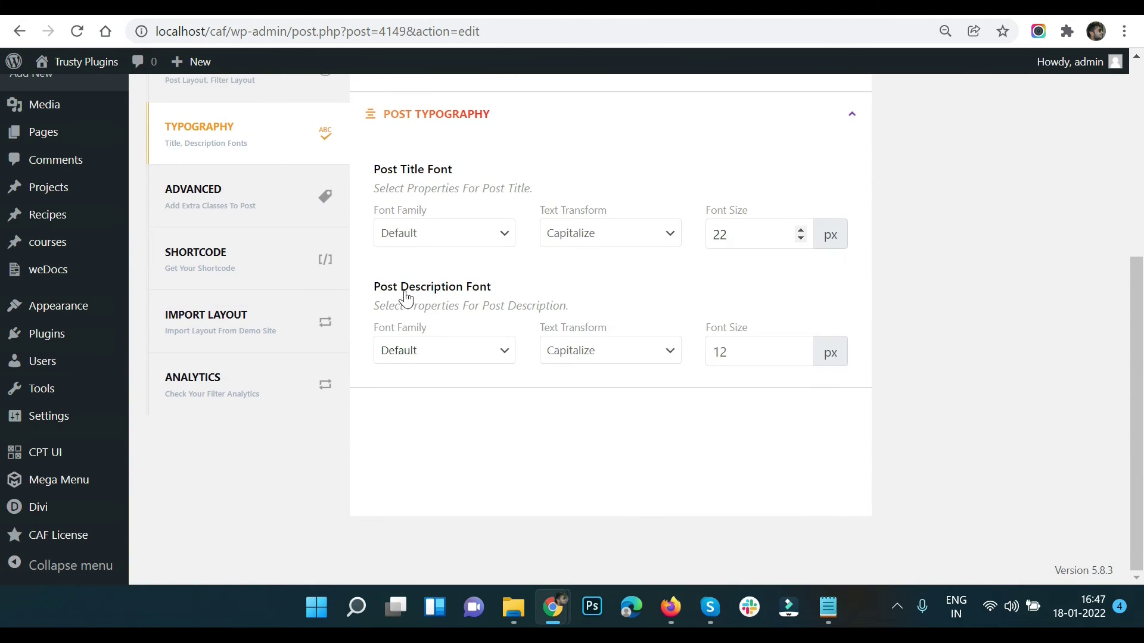
{"action": "mouse_move", "coordinate": [759, 352]}
{"action": "left_click", "coordinate": [801, 349]}
{"action": "left_click", "coordinate": [801, 349]}
{"action": "scroll", "coordinate": [803, 355], "scroll_direction": "up", "scroll_amount": 3}
{"action": "scroll", "coordinate": [802, 356], "scroll_direction": "up", "scroll_amount": 3}
{"action": "scroll", "coordinate": [801, 356], "scroll_direction": "down", "scroll_amount": 3}
{"action": "scroll", "coordinate": [801, 357], "scroll_direction": "down", "scroll_amount": 2}
{"action": "scroll", "coordinate": [801, 356], "scroll_direction": "up", "scroll_amount": 3}
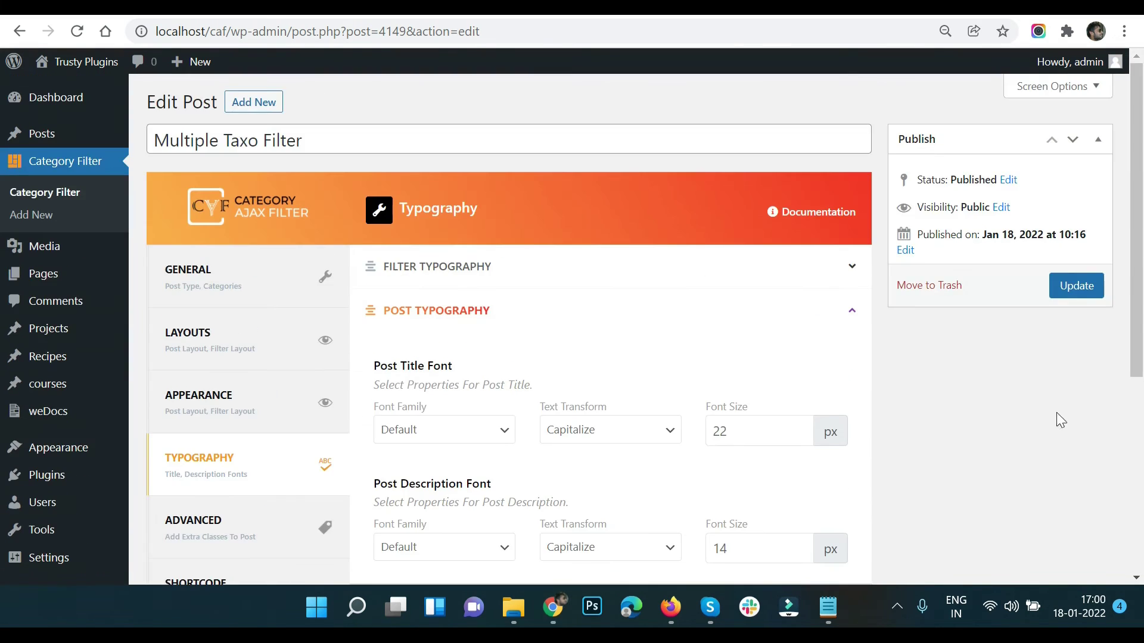
{"action": "left_click", "coordinate": [1071, 292]}
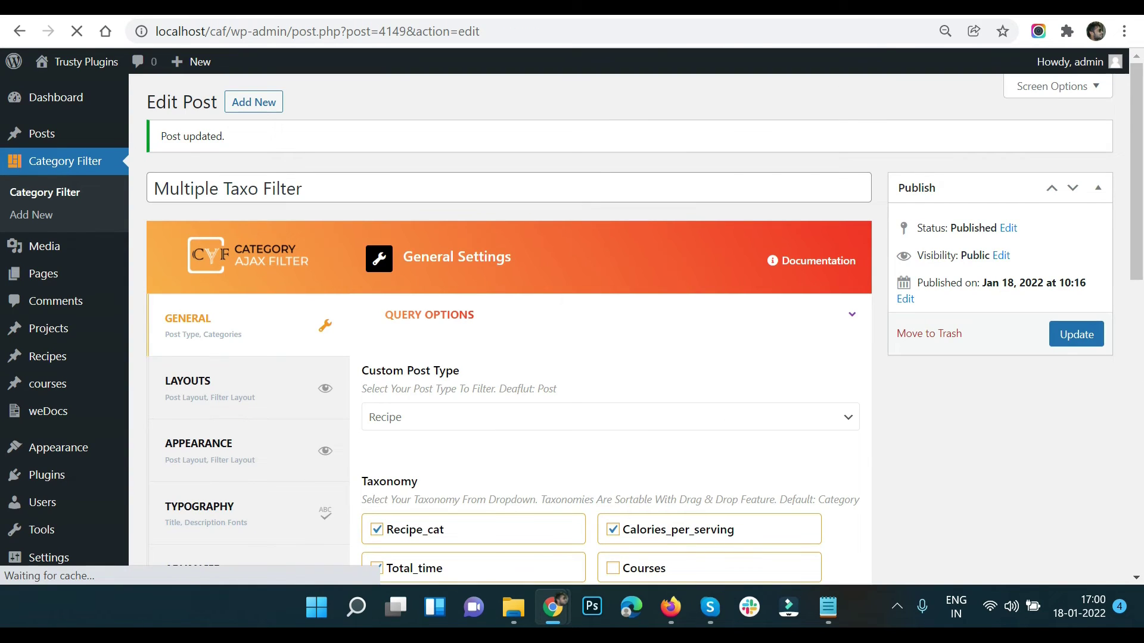
- Reload the live Multi Taxo Filter page to check the red filters and larger-text recipe cards
{"action": "left_click", "coordinate": [715, 7]}
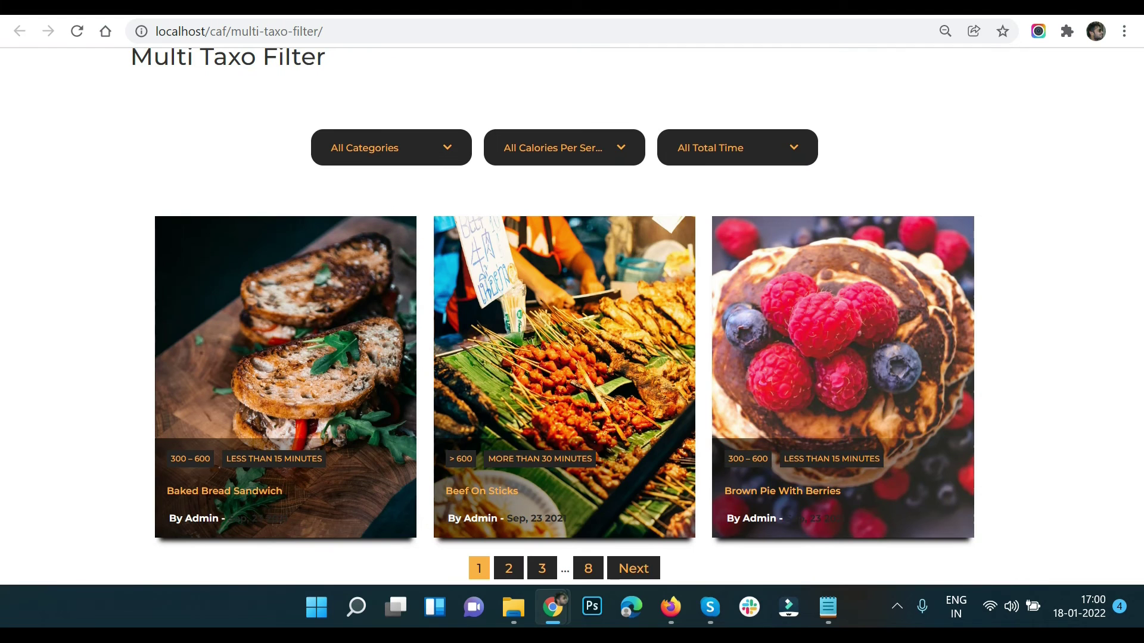
{"action": "left_click", "coordinate": [76, 34]}
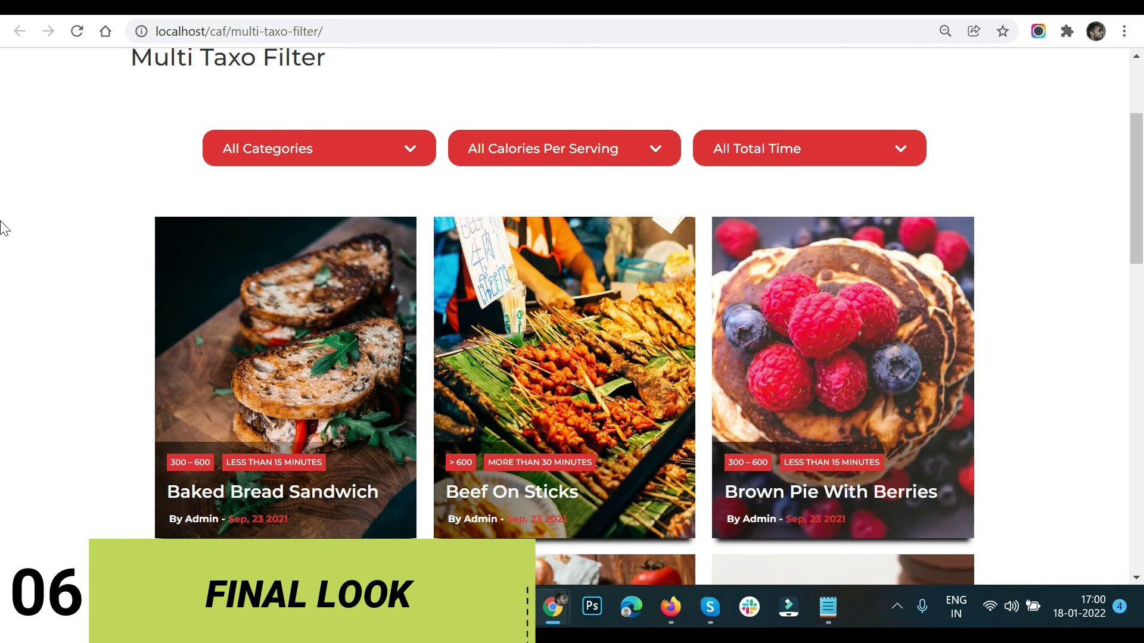
{"action": "scroll", "coordinate": [12, 261], "scroll_direction": "down", "scroll_amount": 6}
{"action": "scroll", "coordinate": [12, 260], "scroll_direction": "up", "scroll_amount": 5}
{"action": "scroll", "coordinate": [12, 260], "scroll_direction": "down", "scroll_amount": 7}
{"action": "scroll", "coordinate": [12, 261], "scroll_direction": "down", "scroll_amount": 2}
{"action": "scroll", "coordinate": [12, 260], "scroll_direction": "down", "scroll_amount": 4}
{"action": "scroll", "coordinate": [13, 260], "scroll_direction": "up", "scroll_amount": 3}
{"action": "scroll", "coordinate": [13, 260], "scroll_direction": "up", "scroll_amount": 7}
{"action": "scroll", "coordinate": [12, 260], "scroll_direction": "up", "scroll_amount": 5}
- Filter the recipes to Chocolate, over 600 calories and More Than 30 Minutes
{"action": "left_click", "coordinate": [337, 244]}
{"action": "left_click", "coordinate": [260, 310]}
{"action": "scroll", "coordinate": [71, 316], "scroll_direction": "down", "scroll_amount": 1}
{"action": "scroll", "coordinate": [86, 308], "scroll_direction": "down", "scroll_amount": 1}
{"action": "left_click", "coordinate": [544, 108]}
{"action": "left_click", "coordinate": [513, 173]}
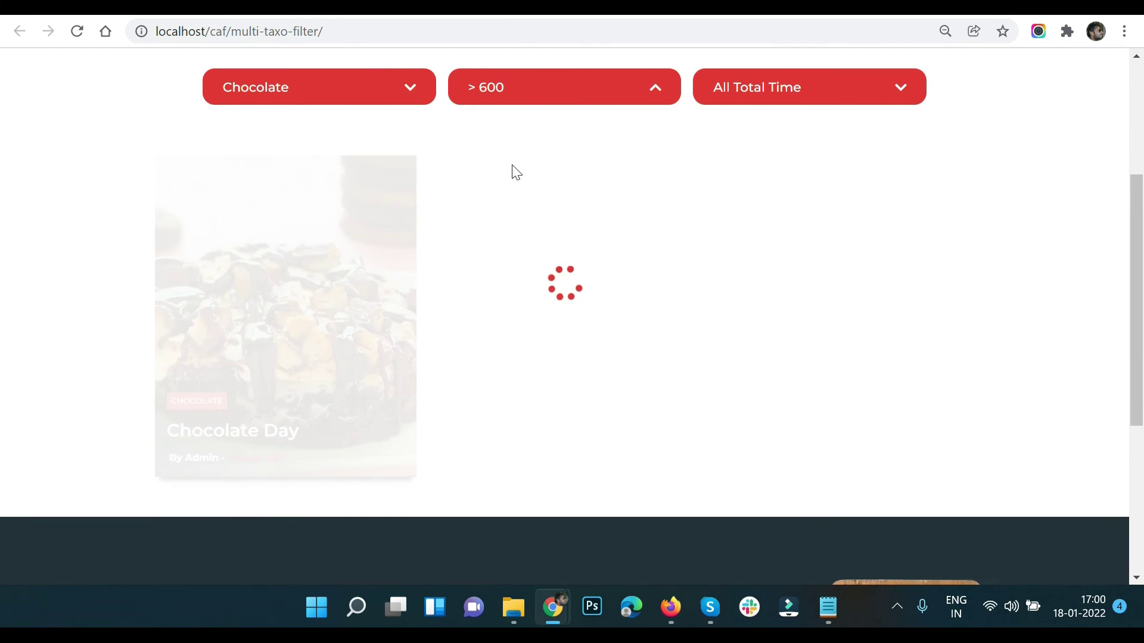
{"action": "left_click", "coordinate": [780, 105]}
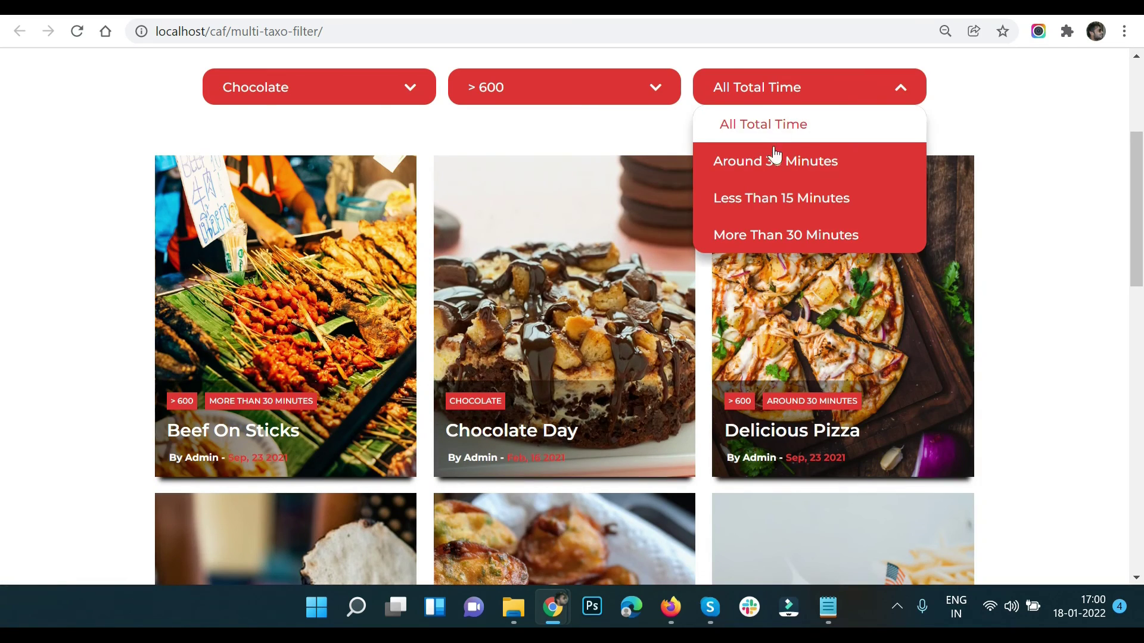
{"action": "left_click", "coordinate": [780, 238]}
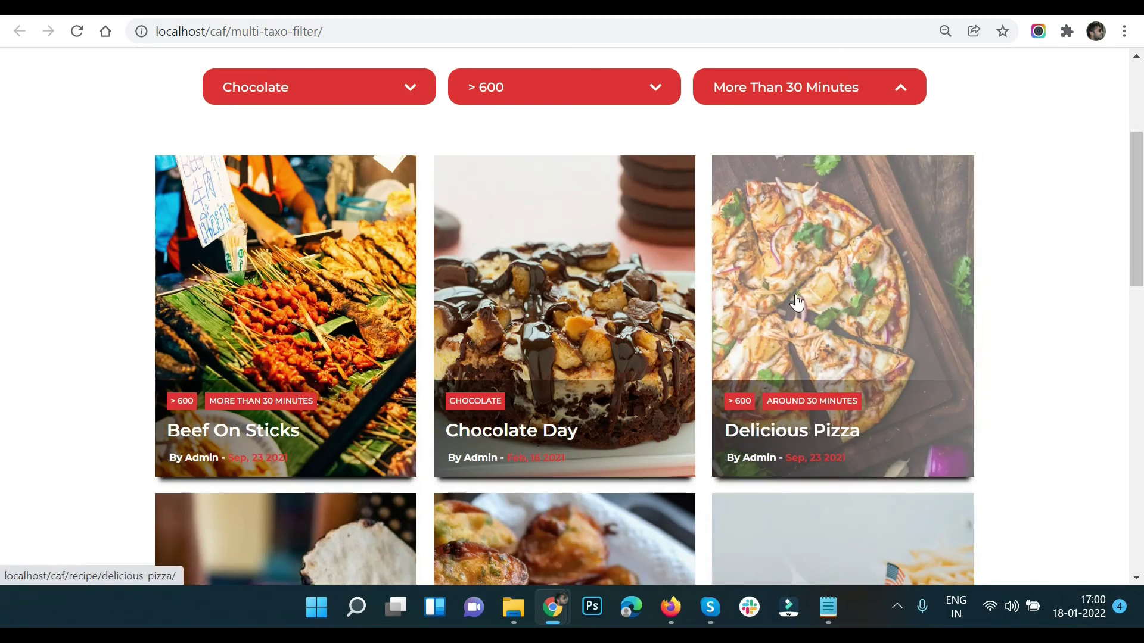
- Reset the category, calories and total time filters to All, restoring nine recipe cards per page
{"action": "scroll", "coordinate": [891, 331], "scroll_direction": "down", "scroll_amount": 5}
{"action": "scroll", "coordinate": [811, 327], "scroll_direction": "down", "scroll_amount": 2}
{"action": "scroll", "coordinate": [816, 327], "scroll_direction": "down", "scroll_amount": 4}
{"action": "scroll", "coordinate": [815, 325], "scroll_direction": "down", "scroll_amount": 2}
{"action": "scroll", "coordinate": [813, 320], "scroll_direction": "up", "scroll_amount": 7}
{"action": "scroll", "coordinate": [814, 319], "scroll_direction": "up", "scroll_amount": 5}
{"action": "scroll", "coordinate": [814, 320], "scroll_direction": "up", "scroll_amount": 4}
{"action": "left_click", "coordinate": [381, 275]}
{"action": "left_click", "coordinate": [309, 302]}
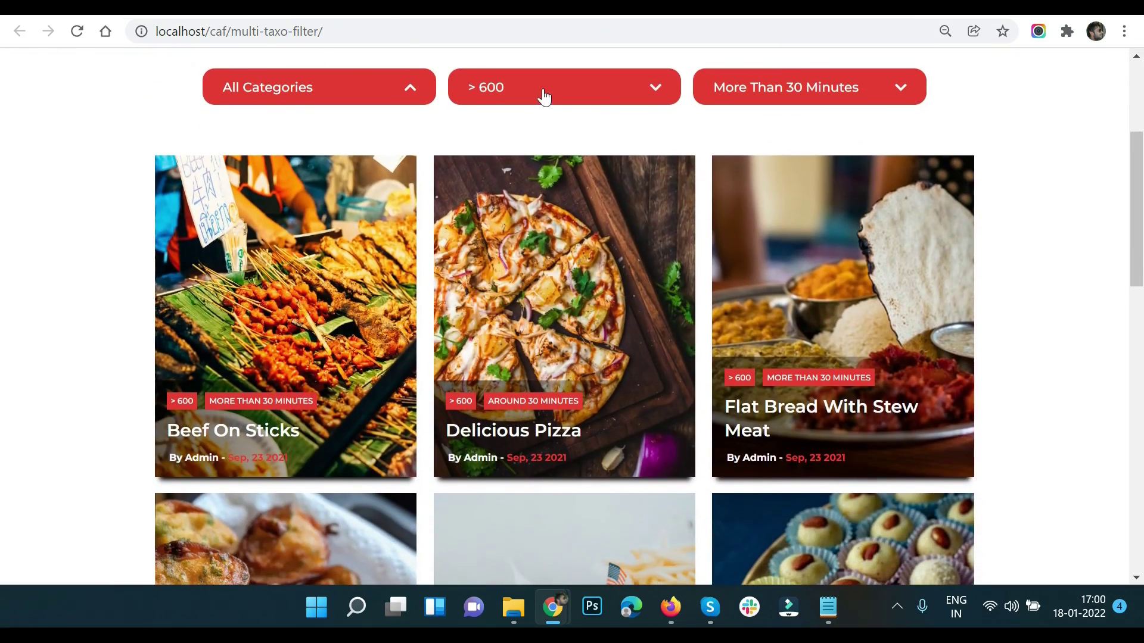
{"action": "left_click", "coordinate": [532, 97]}
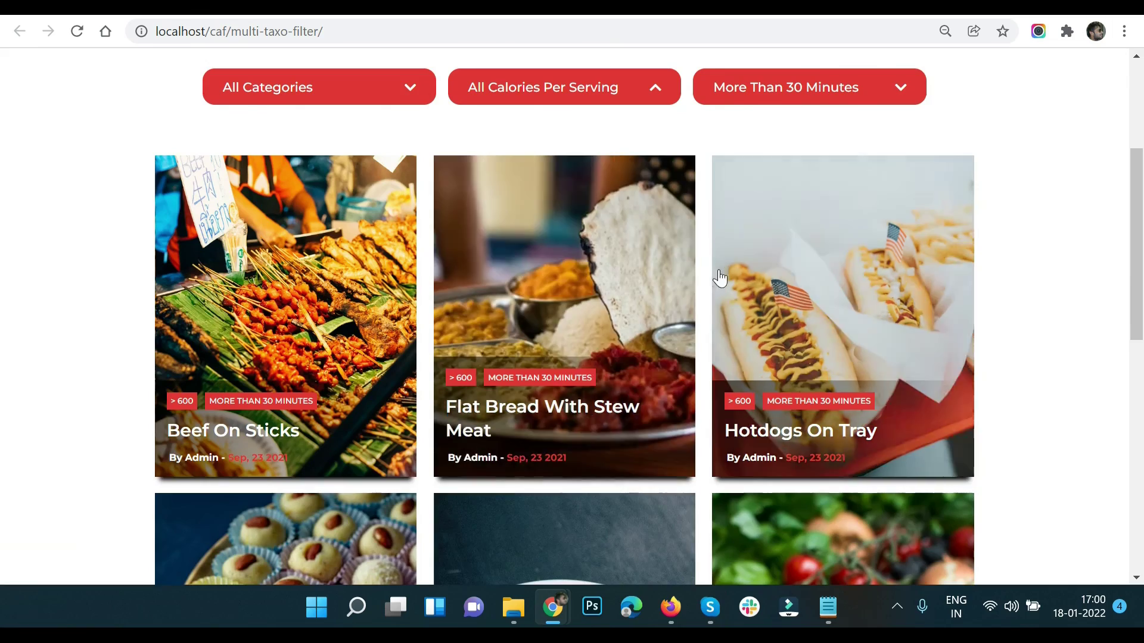
{"action": "scroll", "coordinate": [830, 350], "scroll_direction": "down", "scroll_amount": 5}
{"action": "scroll", "coordinate": [1002, 292], "scroll_direction": "up", "scroll_amount": 4}
{"action": "scroll", "coordinate": [1005, 295], "scroll_direction": "down", "scroll_amount": 6}
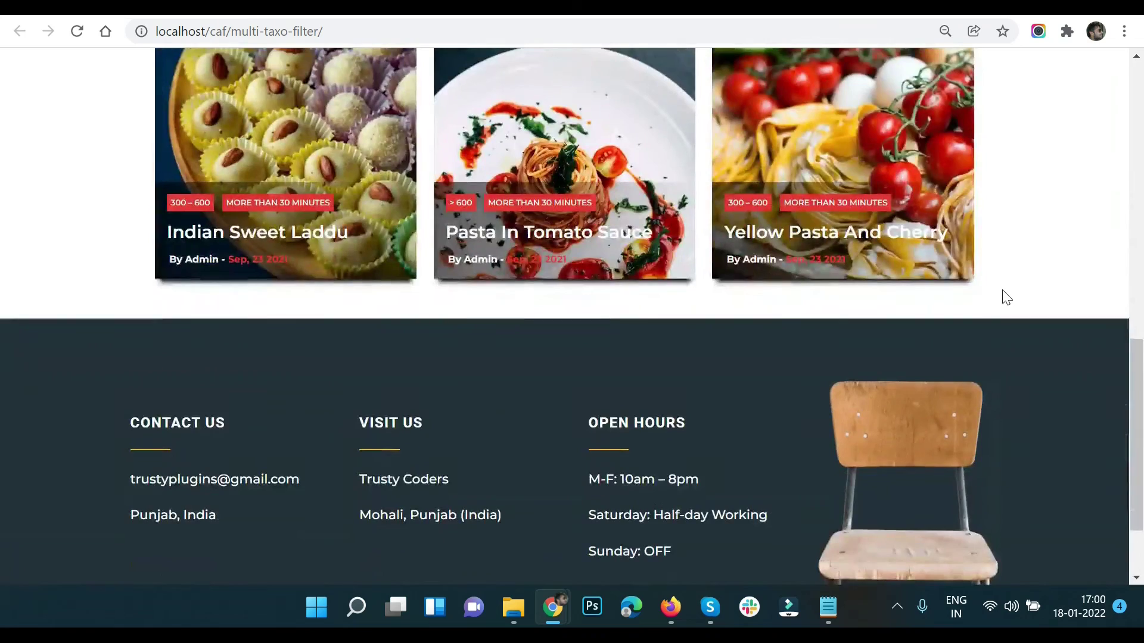
{"action": "scroll", "coordinate": [1006, 296], "scroll_direction": "up", "scroll_amount": 5}
{"action": "scroll", "coordinate": [1005, 297], "scroll_direction": "up", "scroll_amount": 3}
{"action": "scroll", "coordinate": [1003, 296], "scroll_direction": "up", "scroll_amount": 2}
{"action": "left_click", "coordinate": [784, 189]}
{"action": "left_click", "coordinate": [765, 213]}
{"action": "scroll", "coordinate": [894, 200], "scroll_direction": "down", "scroll_amount": 2}
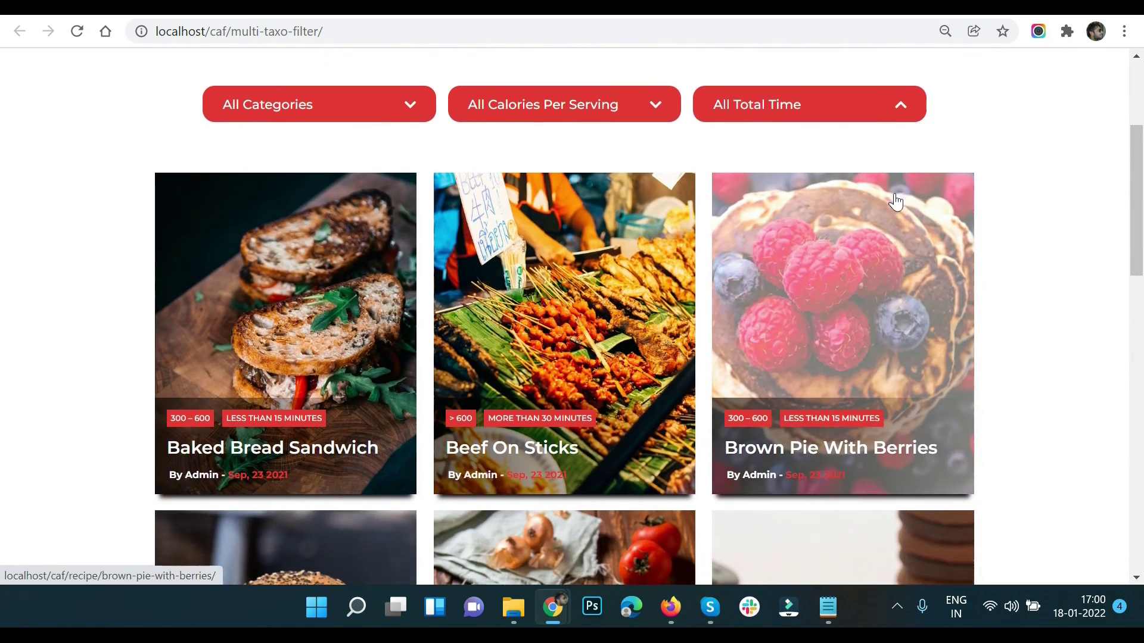
{"action": "scroll", "coordinate": [1032, 247], "scroll_direction": "down", "scroll_amount": 2}
{"action": "scroll", "coordinate": [1033, 248], "scroll_direction": "down", "scroll_amount": 5}
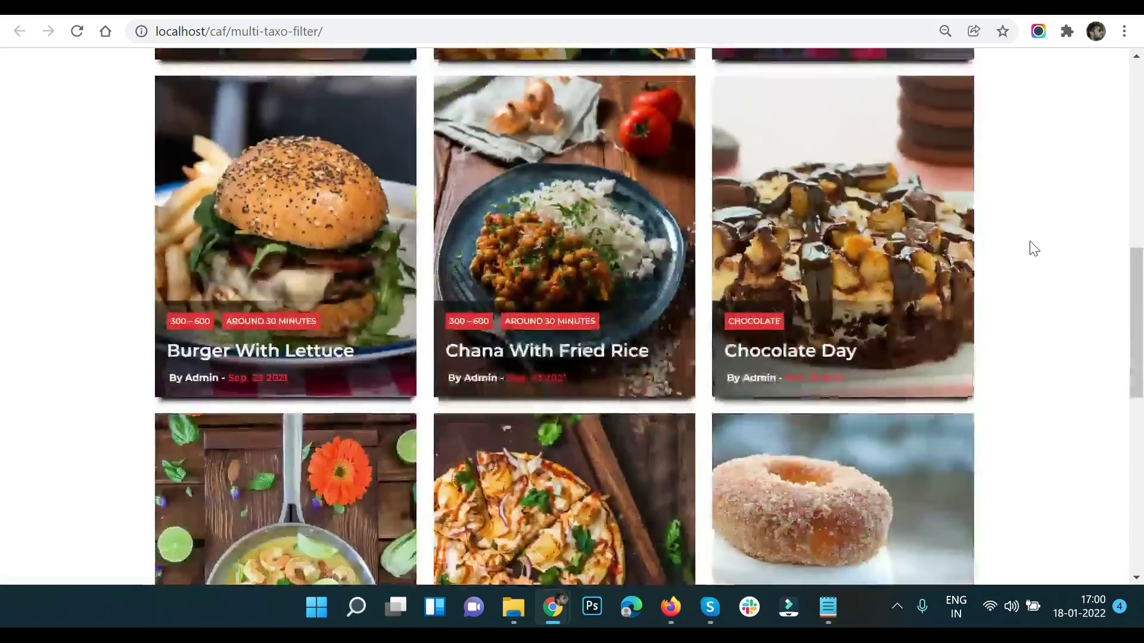
{"action": "scroll", "coordinate": [1034, 249], "scroll_direction": "down", "scroll_amount": 2}
{"action": "scroll", "coordinate": [1034, 249], "scroll_direction": "down", "scroll_amount": 3}
{"action": "scroll", "coordinate": [1033, 249], "scroll_direction": "down", "scroll_amount": 2}
{"action": "scroll", "coordinate": [1033, 248], "scroll_direction": "up", "scroll_amount": 3}
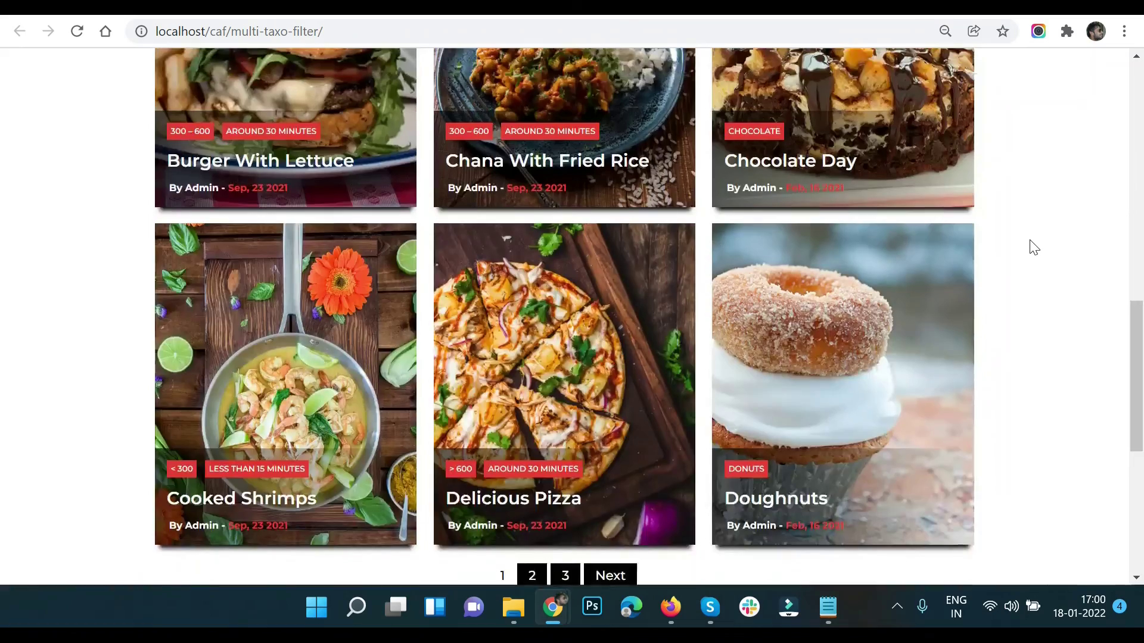
{"action": "scroll", "coordinate": [1033, 244], "scroll_direction": "up", "scroll_amount": 4}
{"action": "scroll", "coordinate": [1033, 241], "scroll_direction": "up", "scroll_amount": 3}
{"action": "scroll", "coordinate": [1031, 240], "scroll_direction": "up", "scroll_amount": 1}
{"action": "scroll", "coordinate": [1040, 268], "scroll_direction": "up", "scroll_amount": 3}
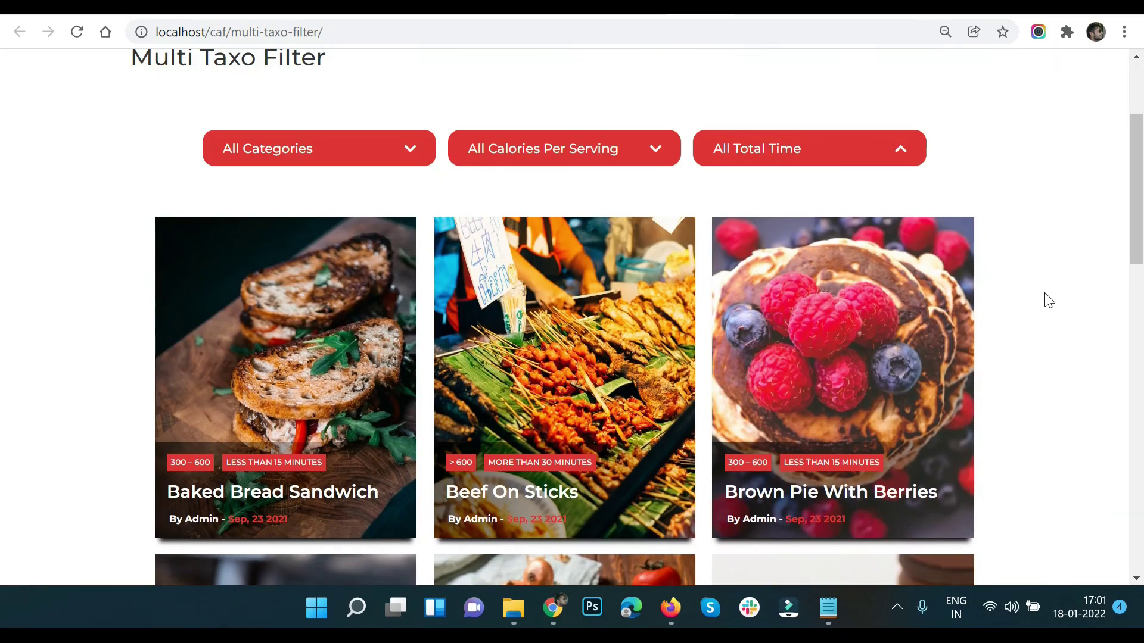